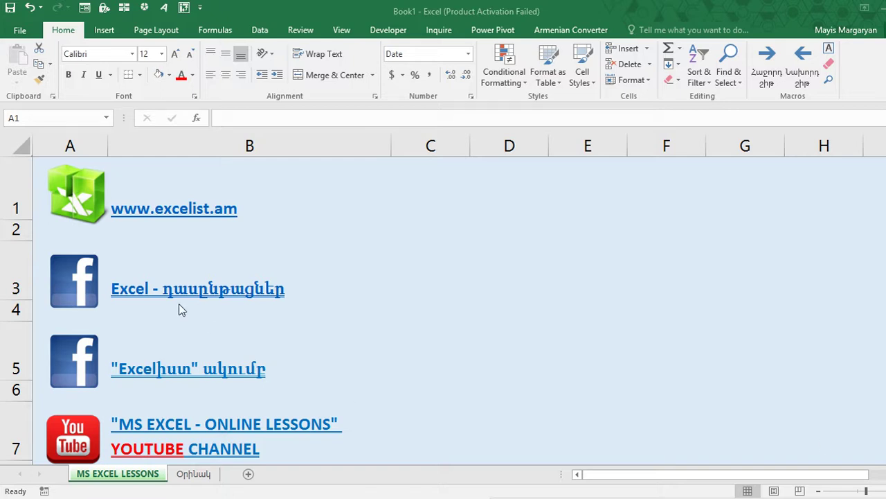
Step down through column A of MS EXCEL LESSONS, then switch to the Օրինակ sheet
left_click(80, 233)
key("Down")
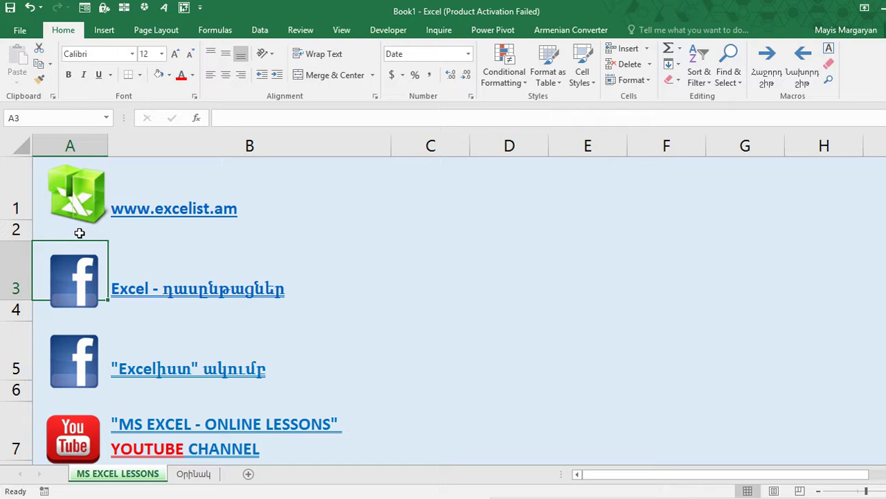
key("Down")
key("Down")
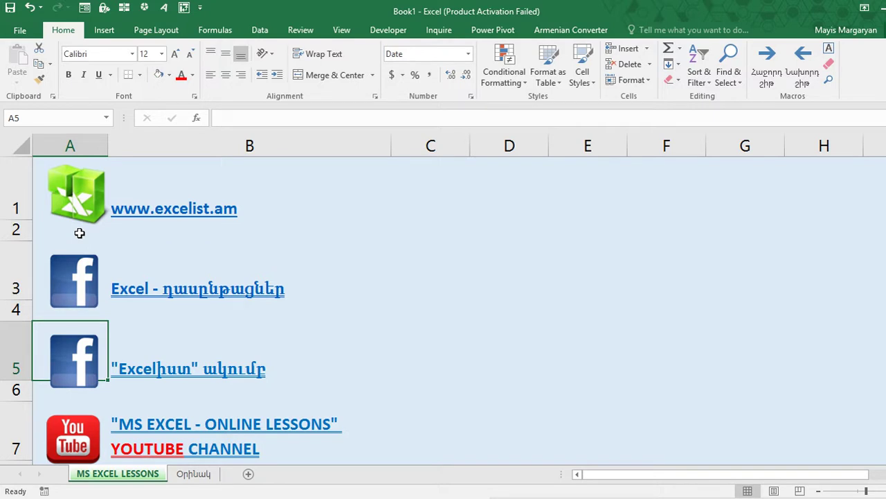
key("Down")
key("Down")
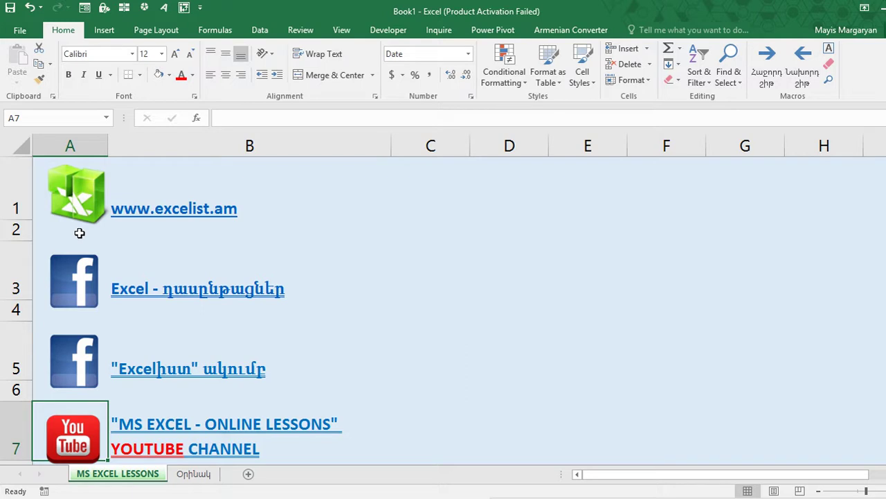
left_click(186, 475)
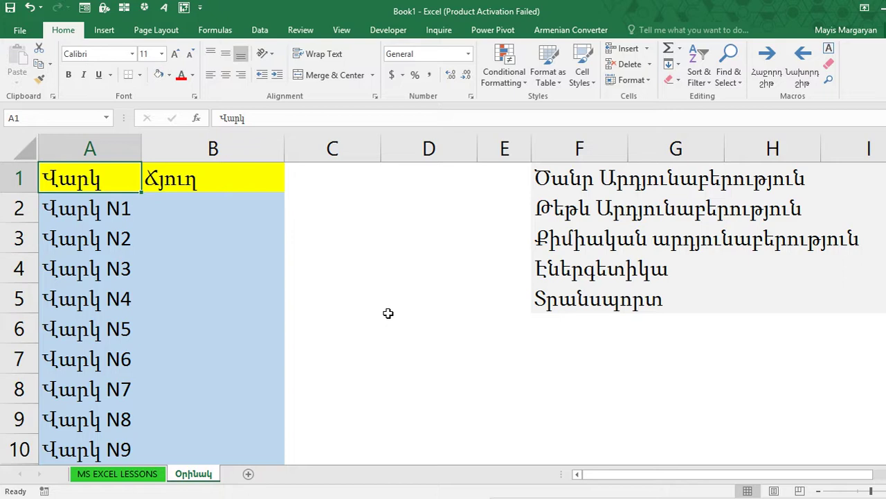
Glance at the options in F1:F5, then select the empty Ճյուղ cells B2:B11
left_click(229, 208)
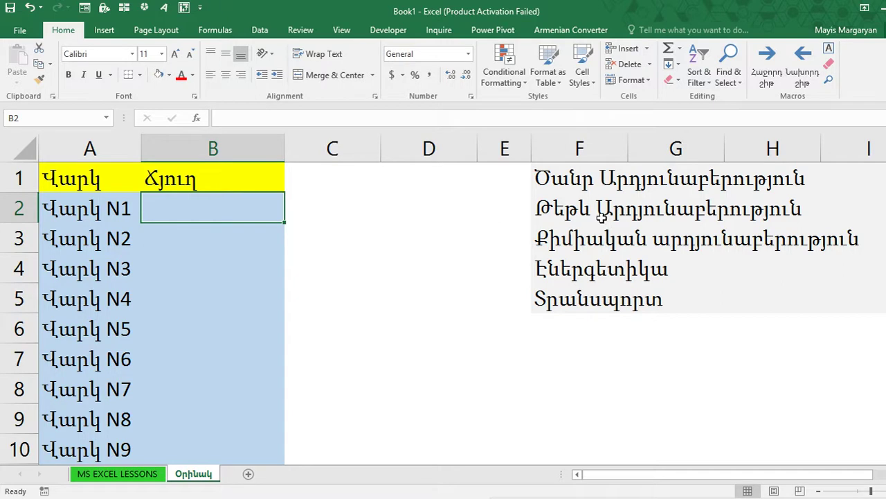
left_click(598, 179)
left_click_drag(586, 241, 582, 298)
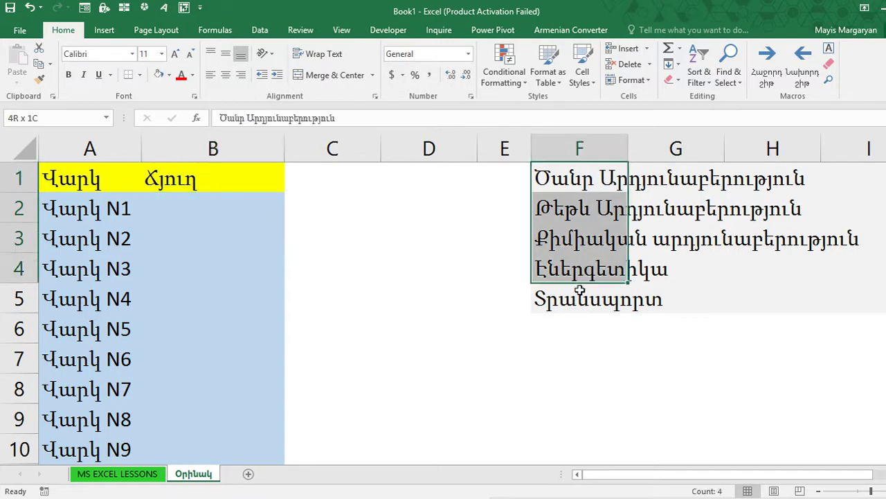
left_click(210, 205)
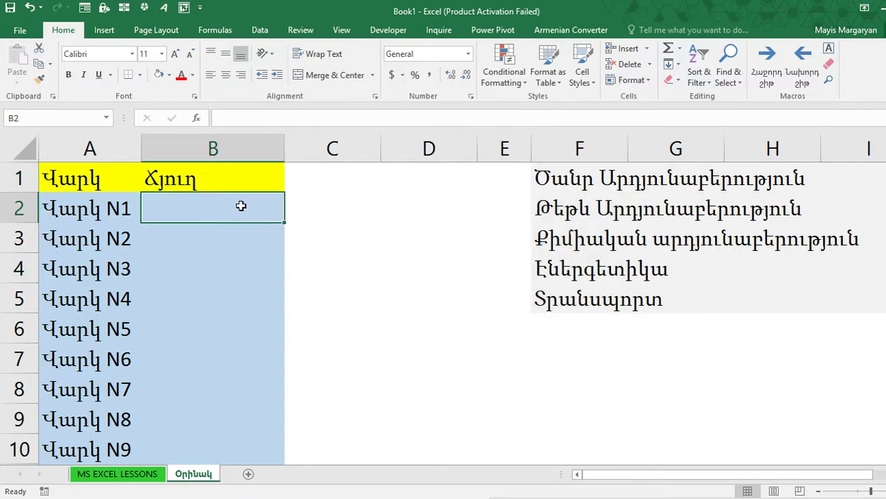
left_click_drag(249, 217, 257, 412)
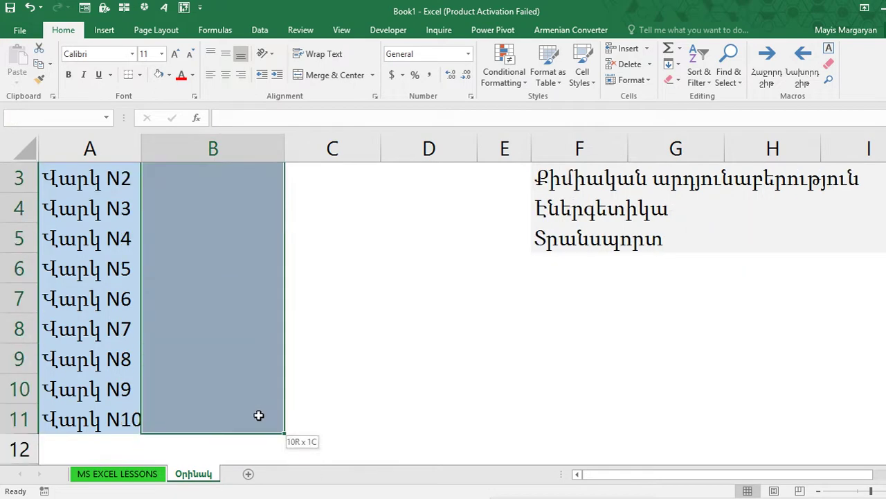
scroll(443, 312, "up", 1)
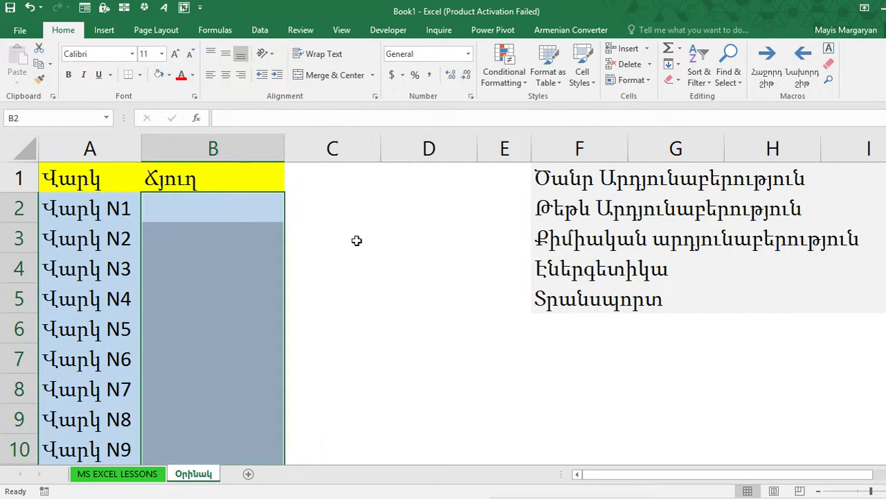
Apply List data validation to B2:B11 with source =$F$1:$F$5
left_click(258, 34)
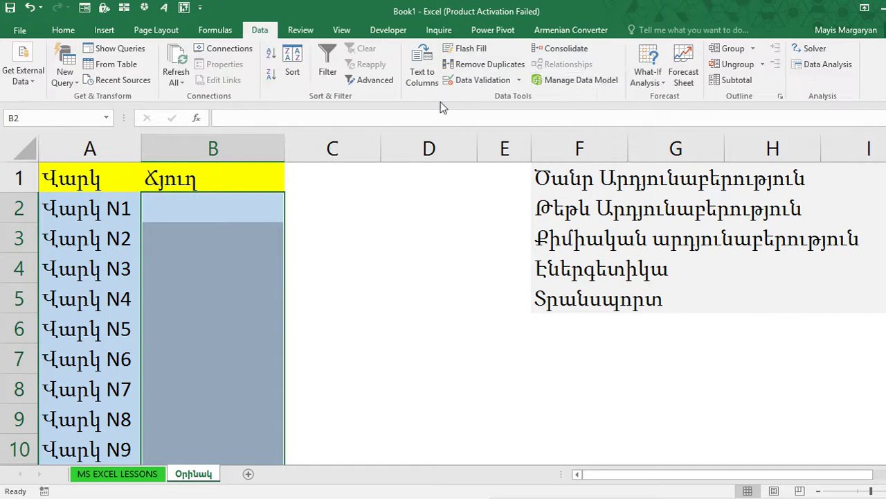
left_click(482, 79)
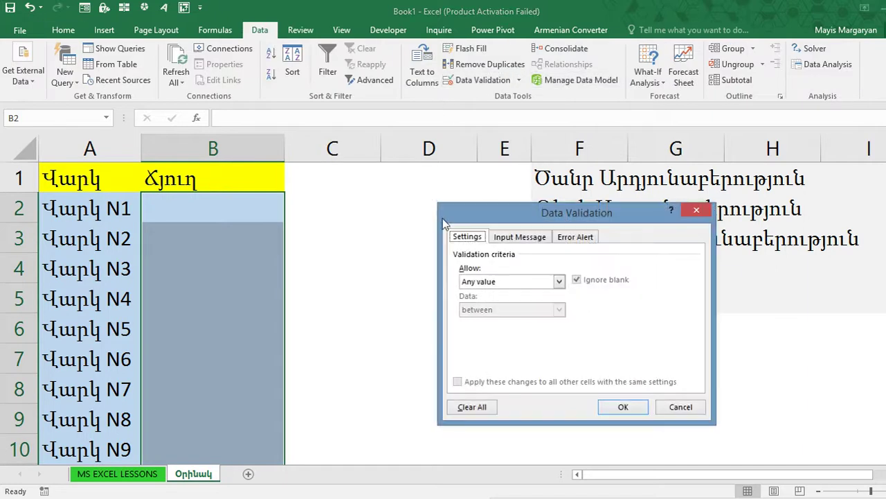
left_click(508, 280)
left_click(487, 327)
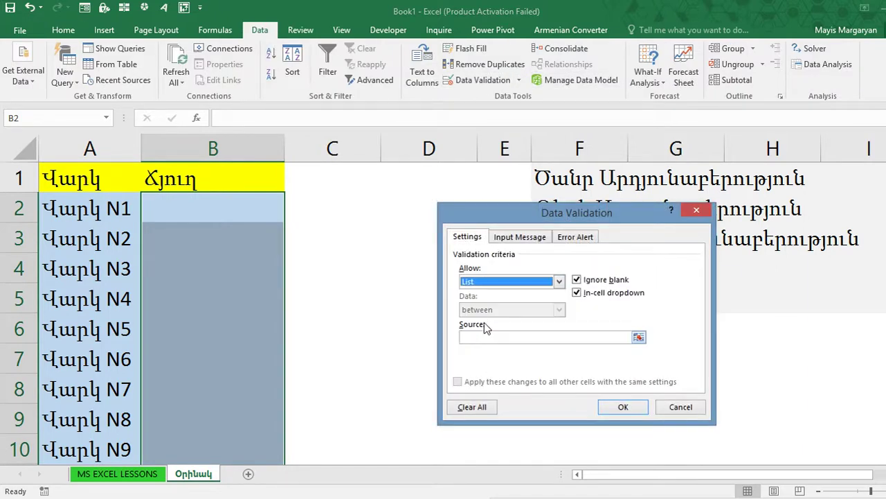
left_click(478, 337)
left_click_drag(595, 177, 585, 305)
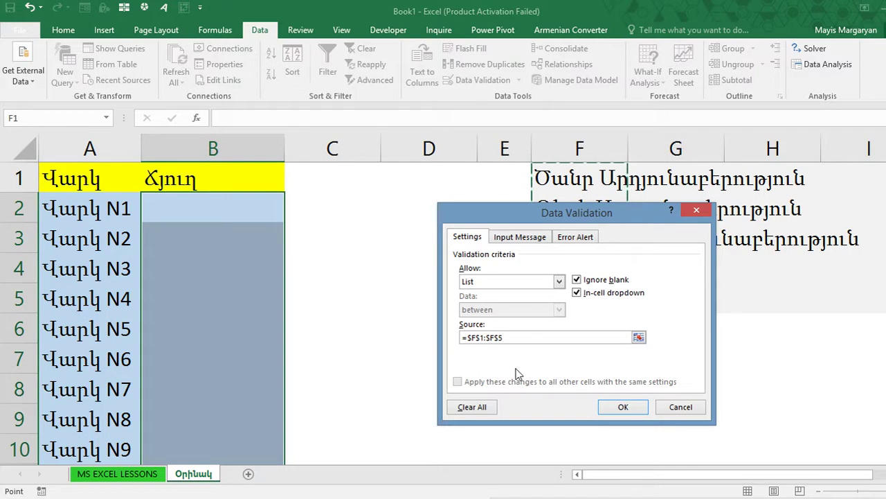
left_click_drag(590, 217, 399, 215)
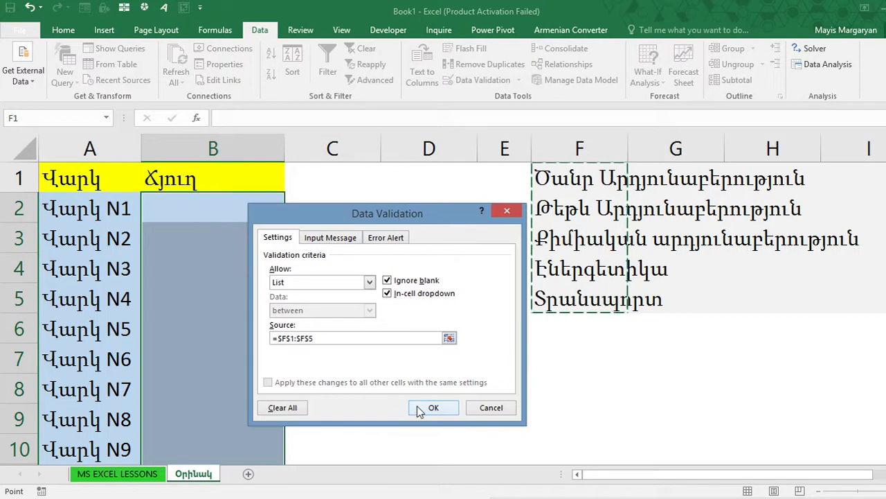
left_click(422, 409)
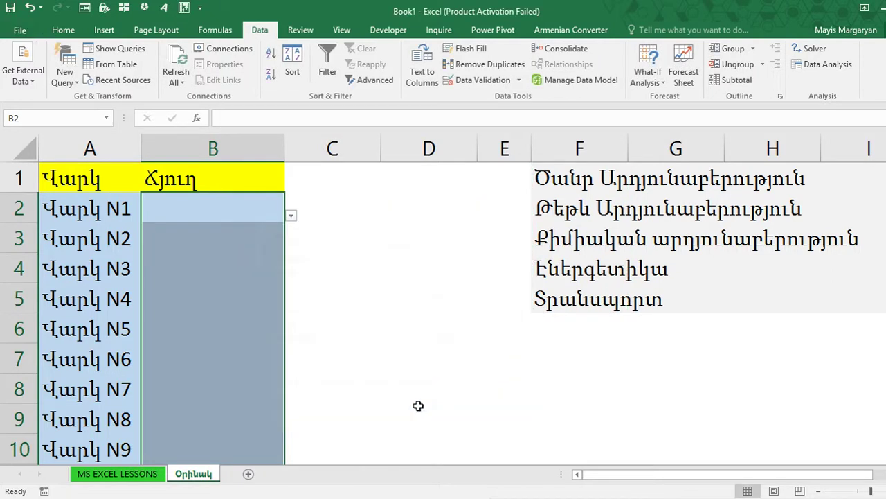
Fill B2 with the second option from its dropdown, widen column B and narrow column D
left_click(291, 217)
left_click(249, 254)
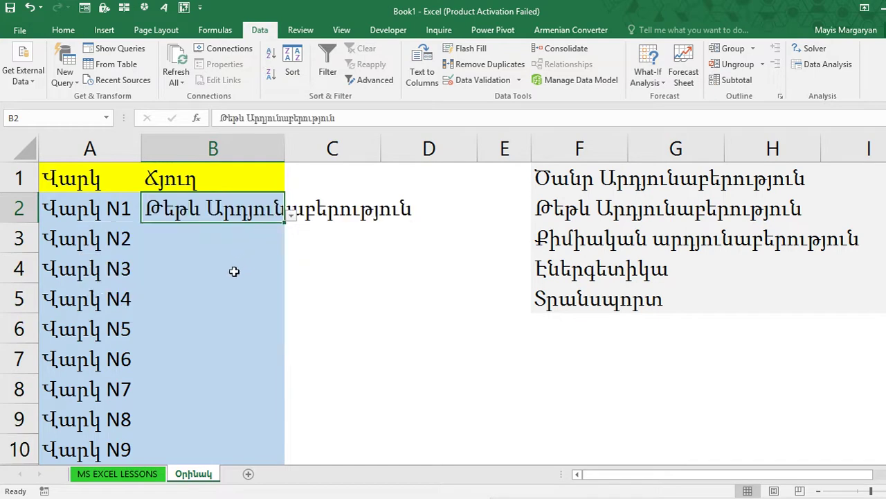
left_click(239, 239)
left_click_drag(285, 147, 421, 146)
left_click_drag(613, 147, 454, 147)
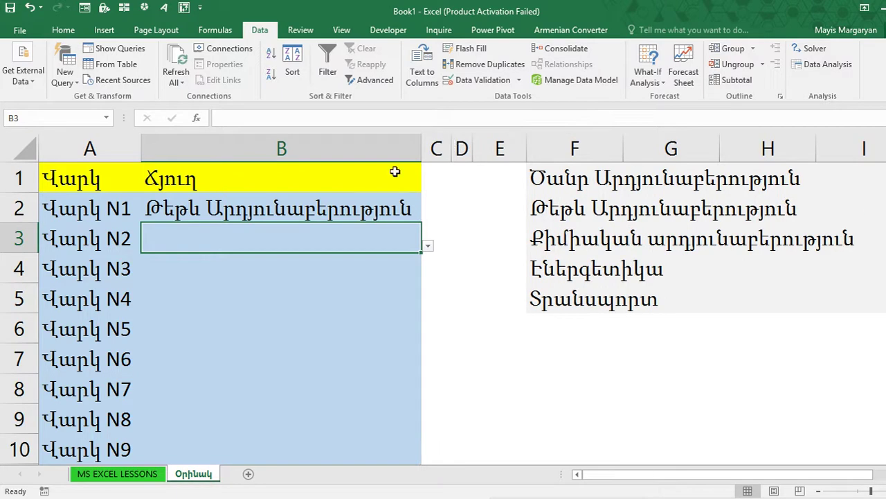
Pick Քիմիական արդյունաբերություն for B4 from its dropdown and widen column B to fit it
left_click(307, 212)
left_click(341, 276)
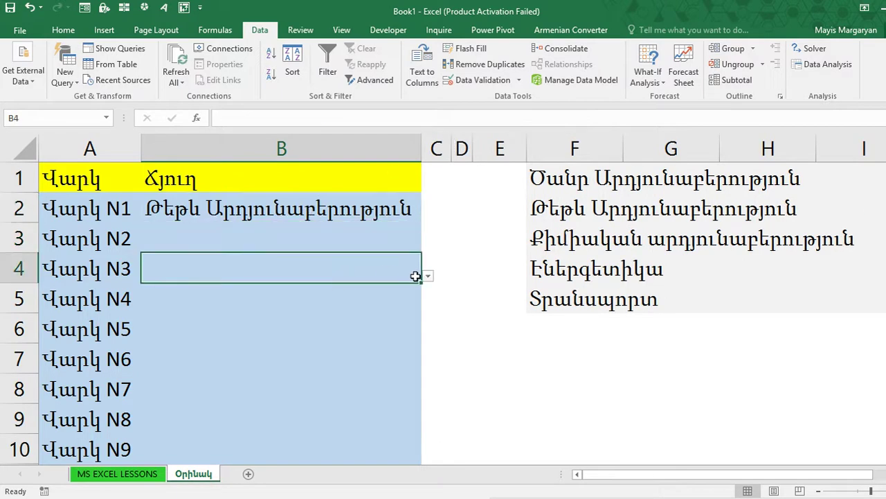
left_click(429, 279)
left_click(327, 341)
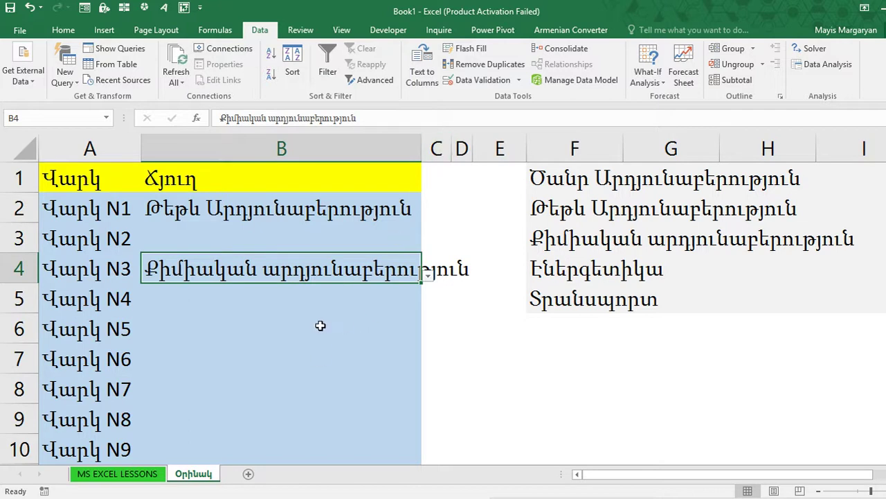
left_click_drag(421, 148, 472, 148)
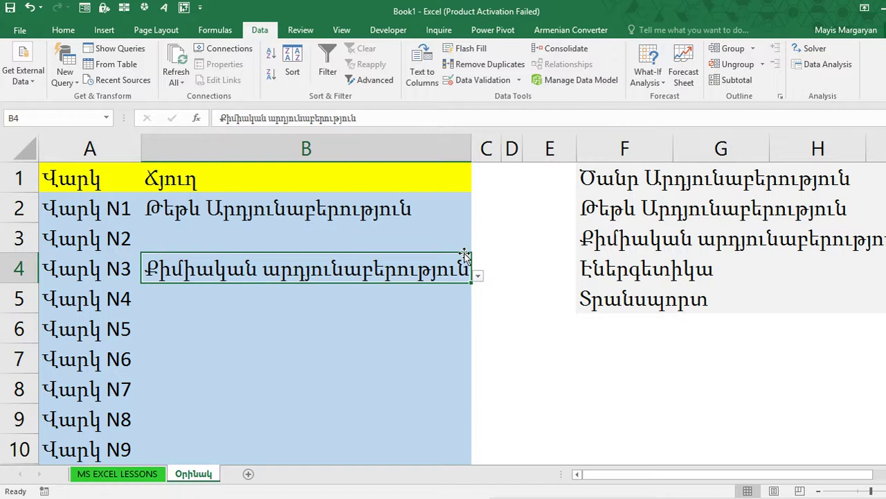
Reopen B4's dropdown and close it without changing the value
left_click(633, 328)
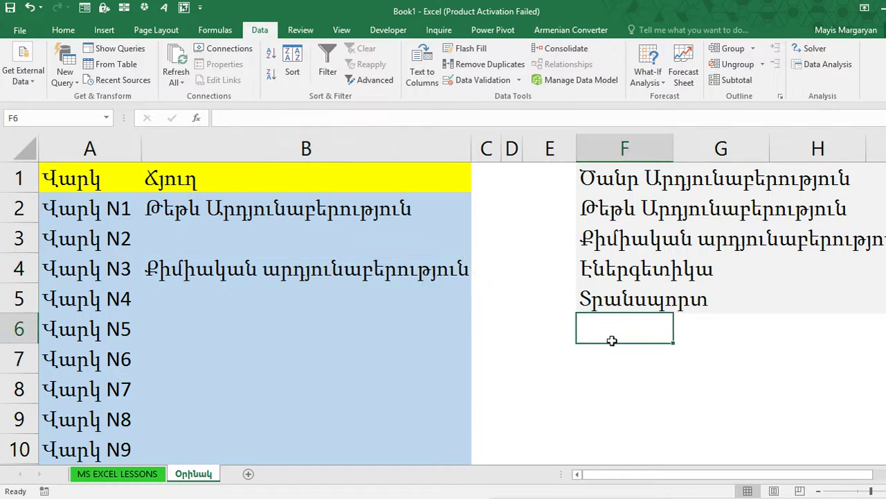
left_click(393, 274)
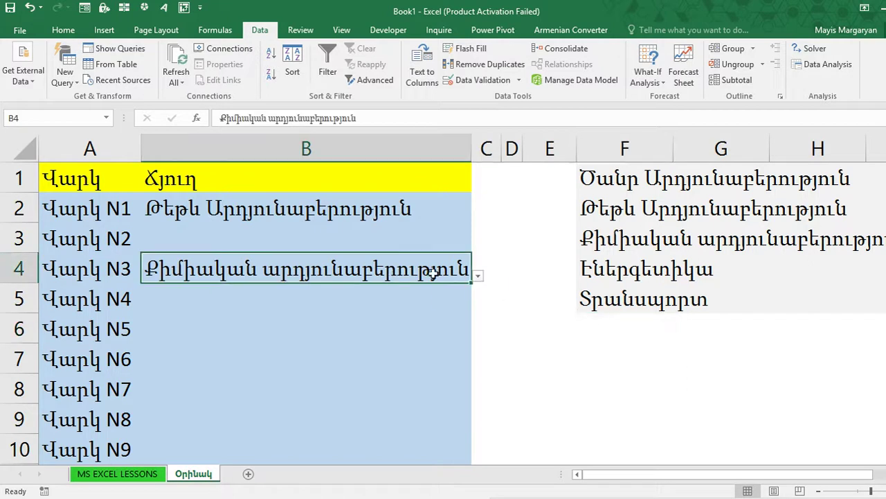
left_click(477, 277)
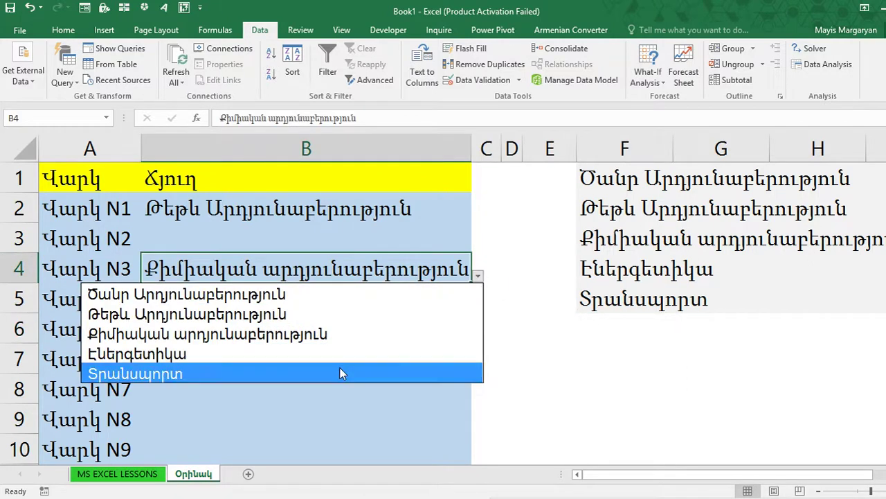
left_click(423, 269)
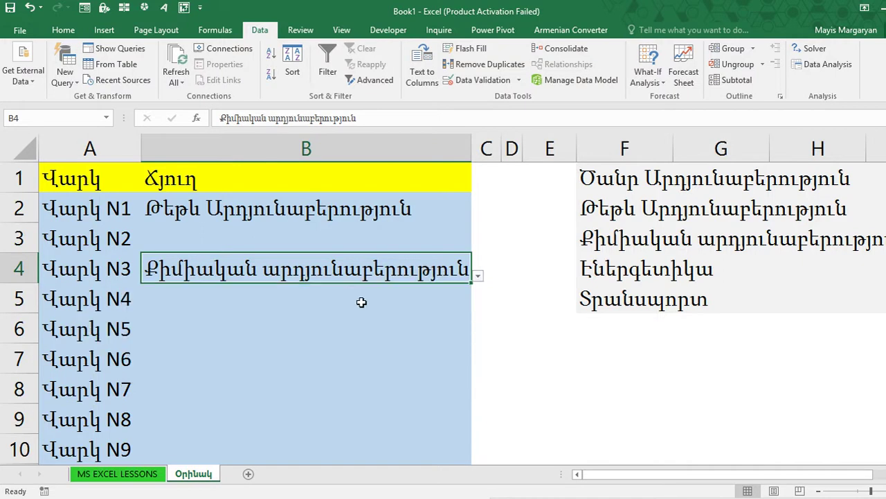
Enter Գյուղատնտեսություն in F6 as a sixth option
left_click(605, 326)
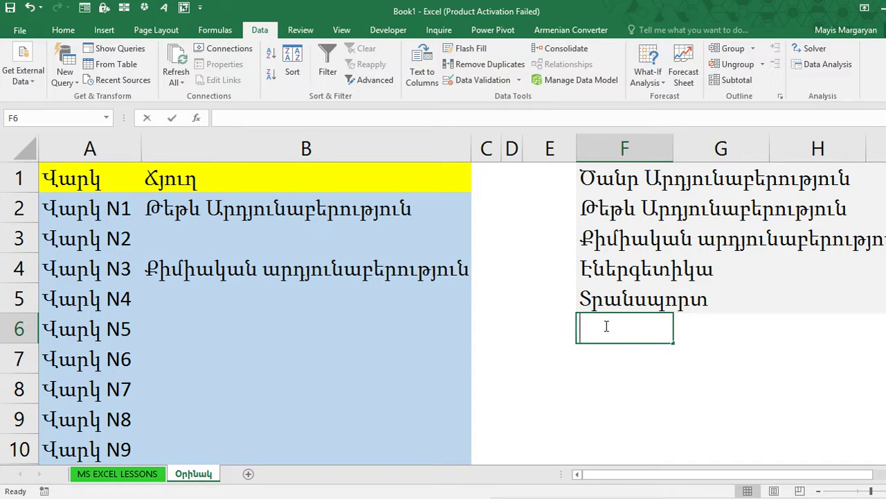
type("Գյուղա")
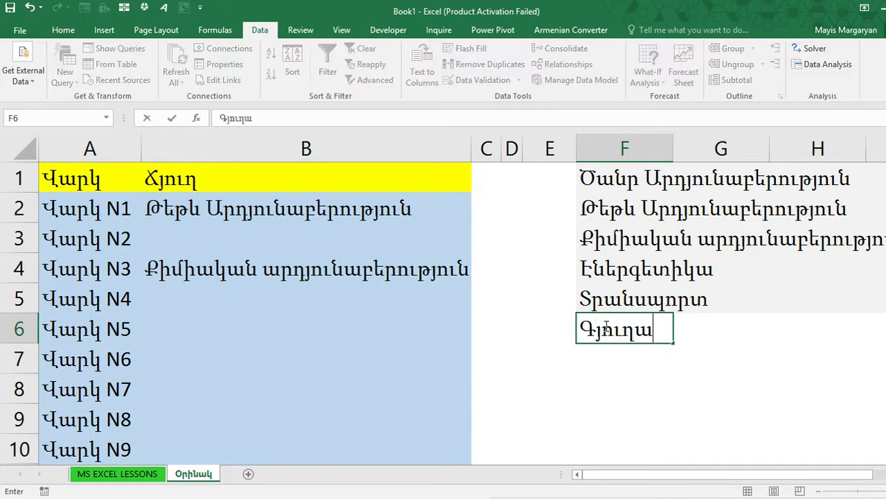
type("տնտեսություն")
key("Return")
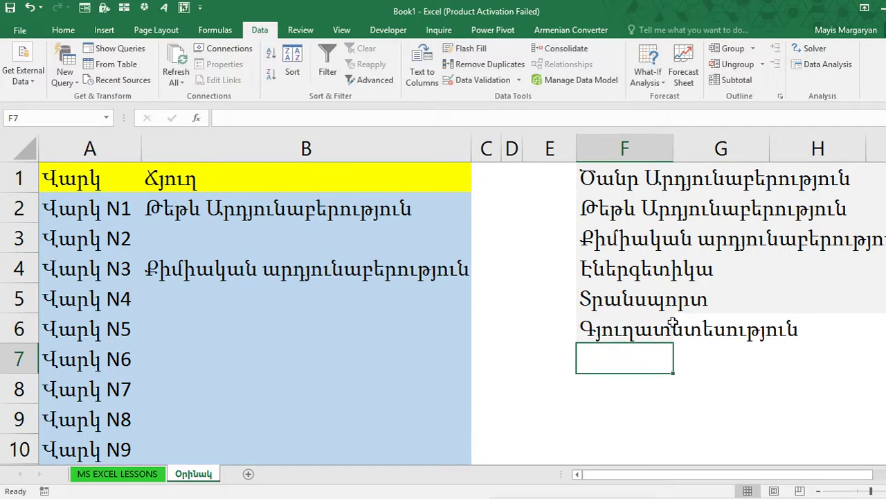
Open B5's dropdown to check that the new item is missing, then close it
left_click(665, 330)
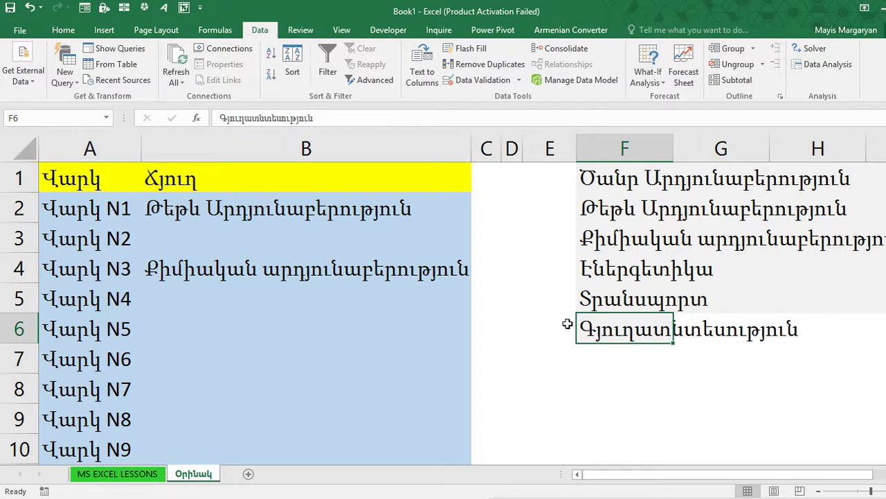
left_click(329, 307)
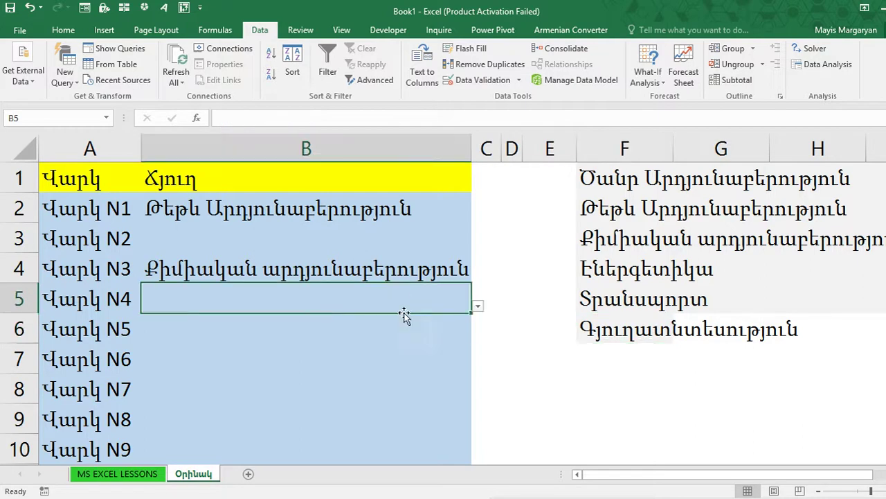
left_click(478, 305)
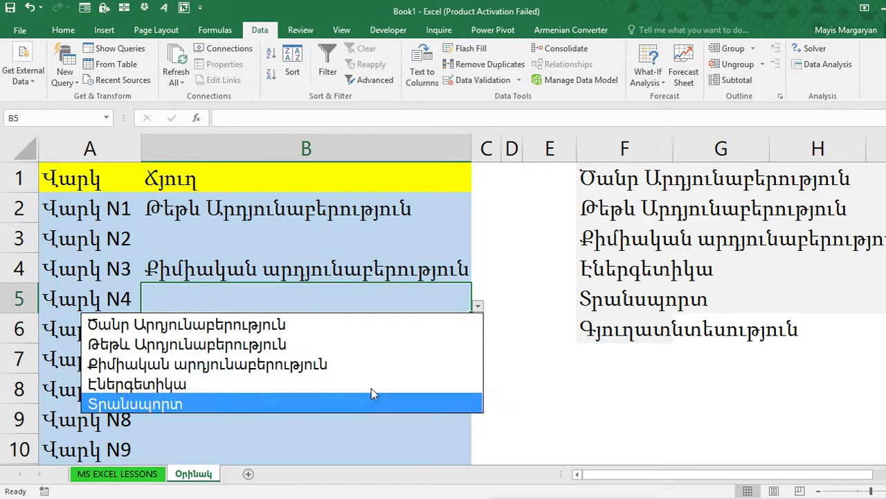
left_click(450, 287)
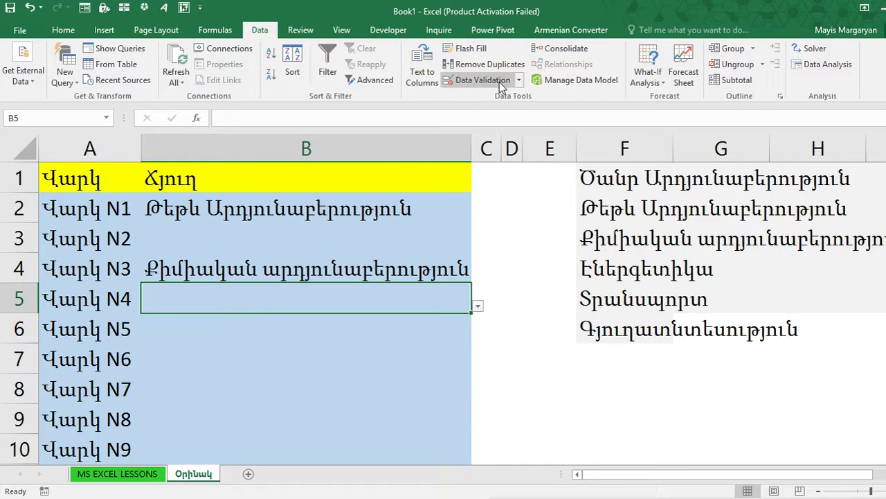
Select cells B2:B11 with keyboard range selection
left_click(379, 203)
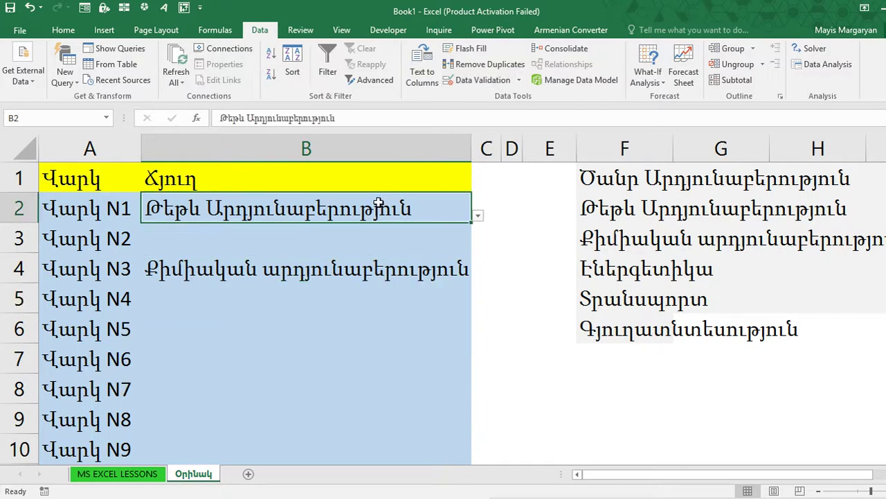
key("ctrl+shift+Down")
key("ctrl+shift+Down")
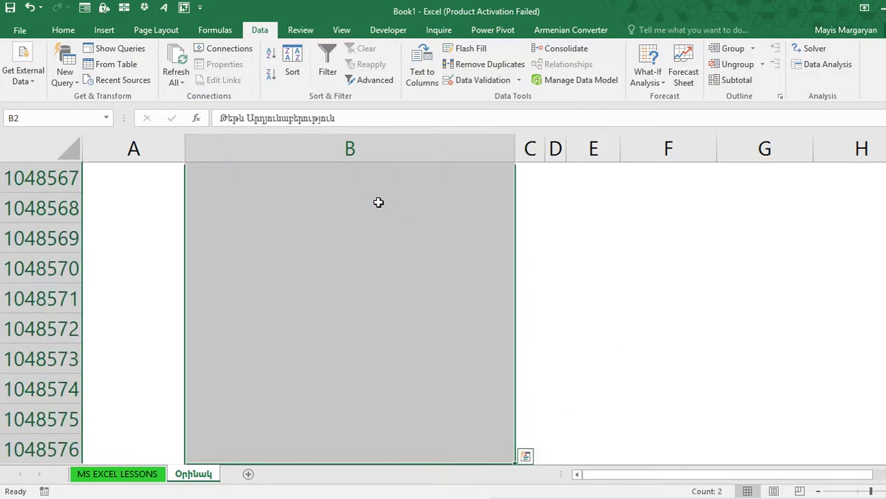
key("ctrl+shift+Up")
key("shift+Down")
key("shift+Down")
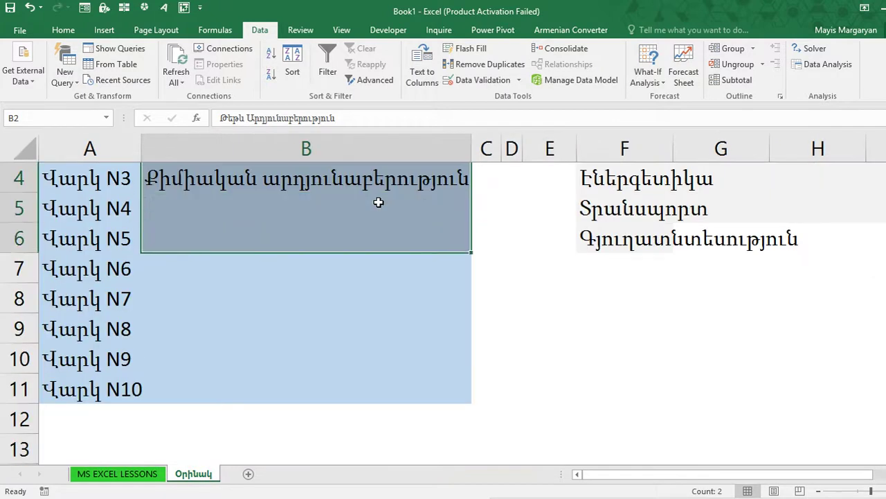
key("shift+Down")
key("shift+Down")
key("shift+Down")
key("shift+Down")
key("shift+Down")
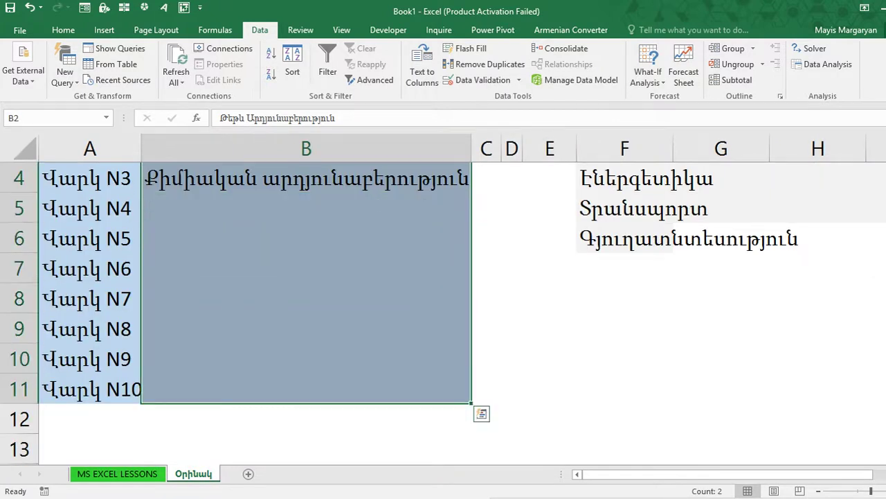
scroll(600, 197, "up", 1)
Change the validation list source from =$F$1:$F$5 to =$F$1:$F$6
left_click(482, 85)
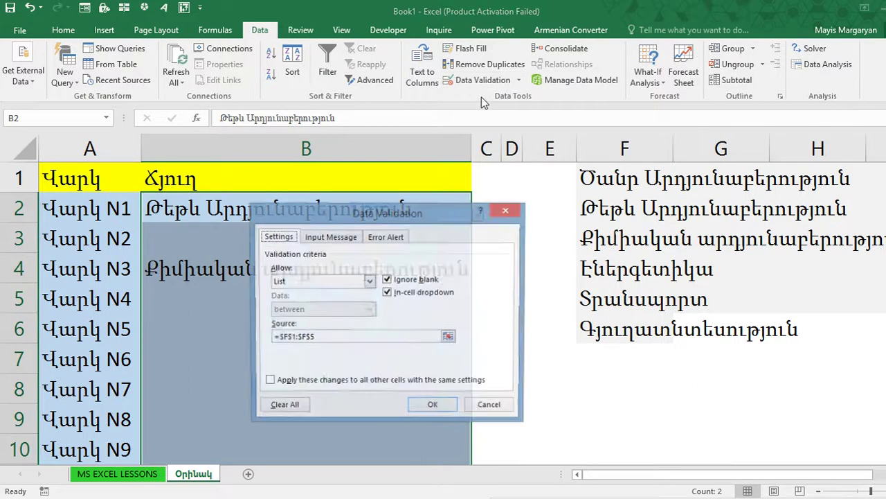
left_click(321, 337)
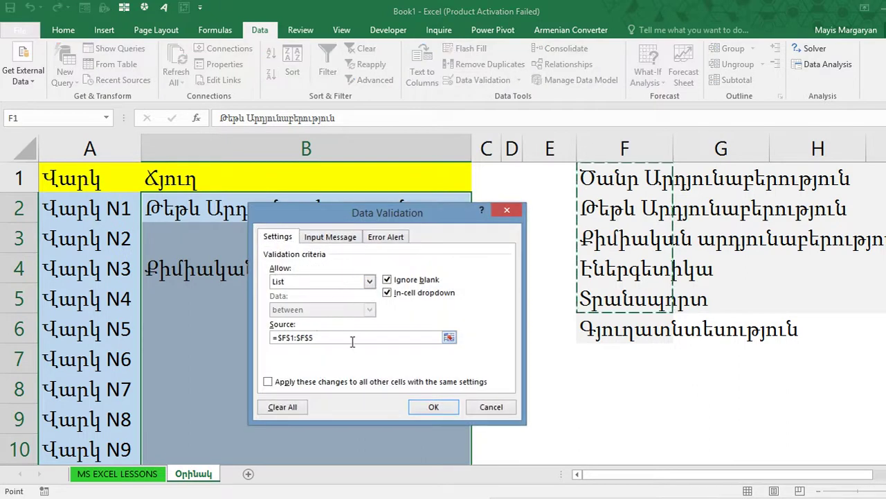
key("BackSpace")
type("6")
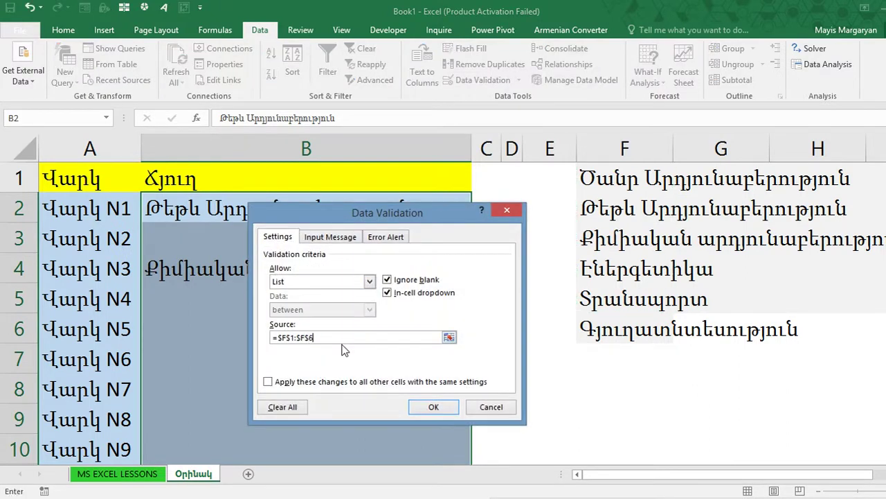
left_click(426, 408)
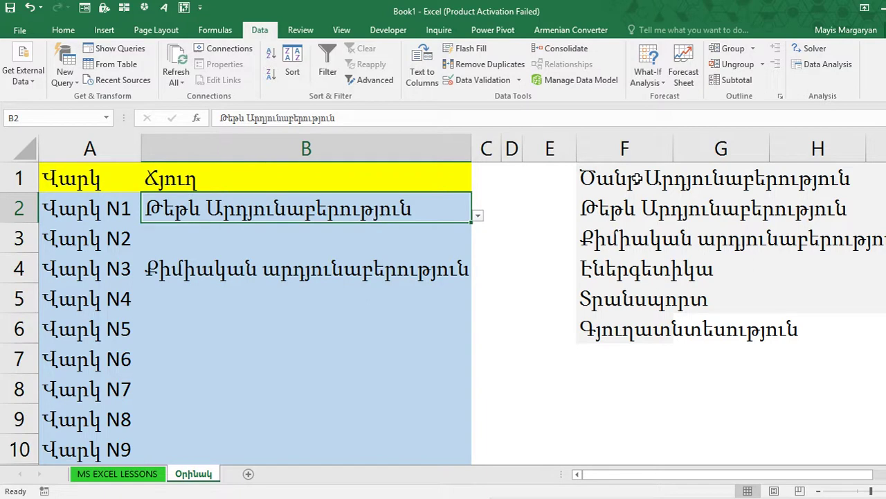
left_click_drag(637, 179, 624, 329)
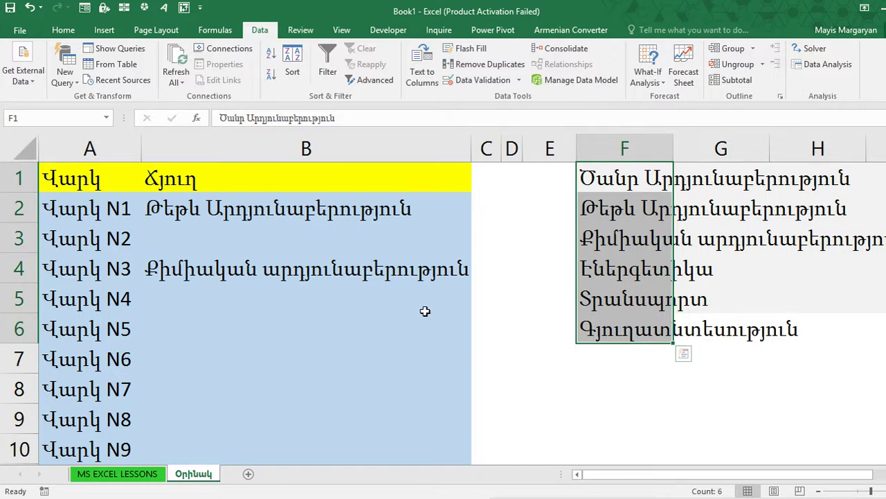
left_click(383, 329)
left_click(477, 337)
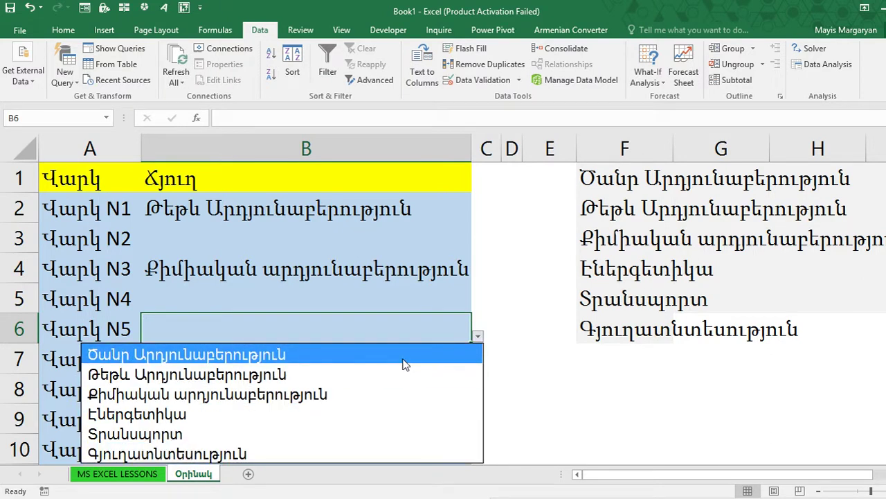
left_click(406, 320)
type("յհկփհկ")
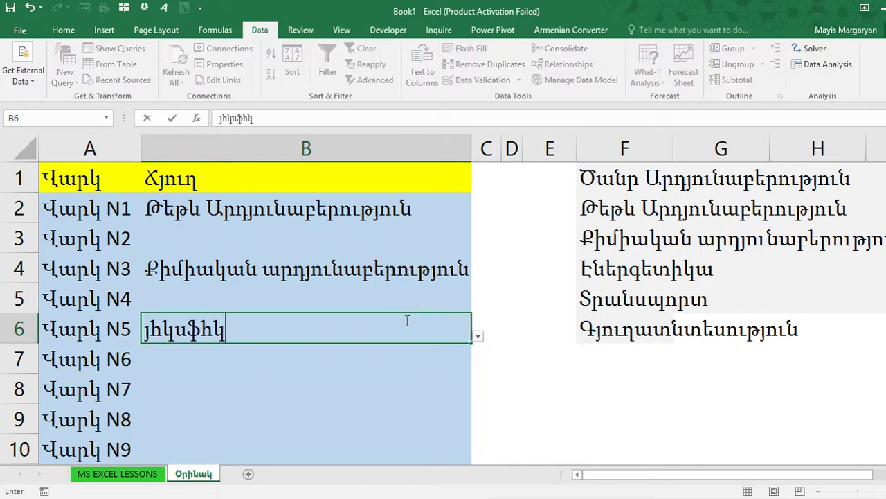
key("Return")
left_click(473, 298)
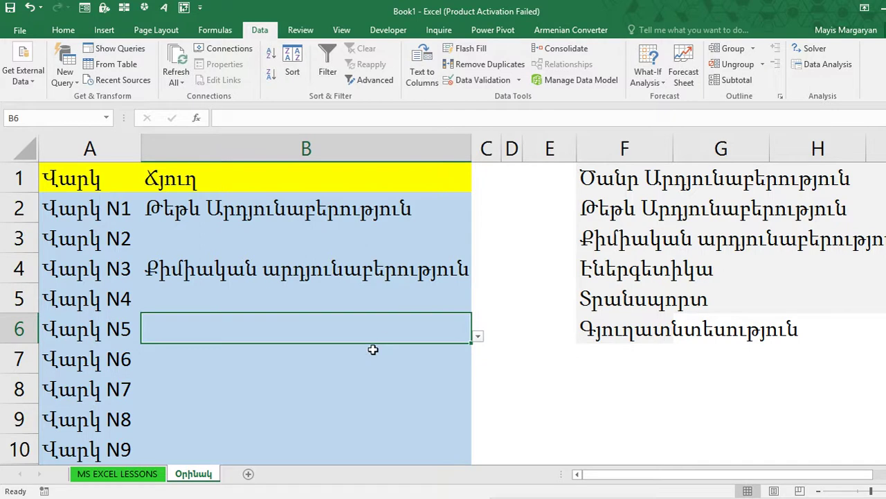
left_click(391, 208)
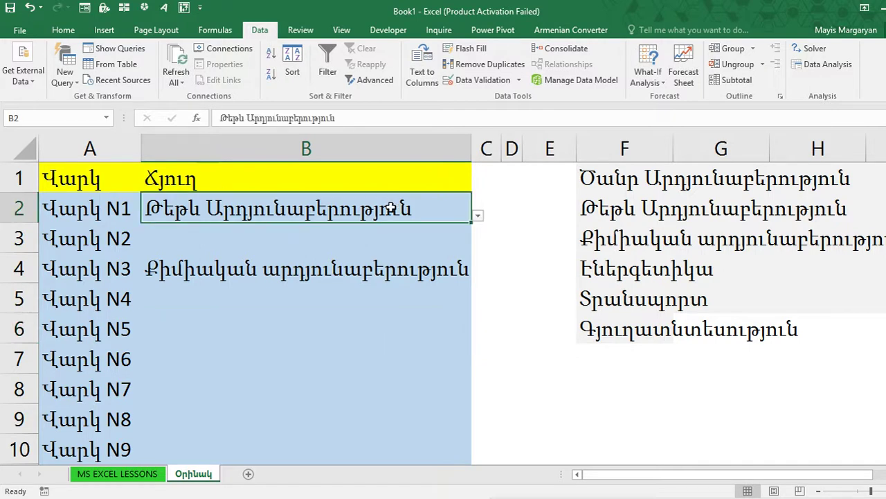
key("shift+Down")
key("shift+Down")
key("shift+Down")
key("shift+Down")
key("shift+Down")
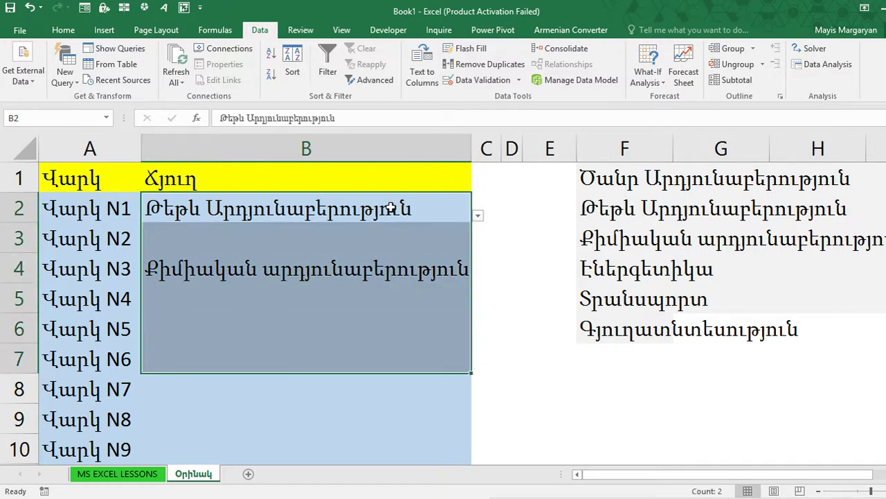
key("shift+Down")
key("shift+Down")
key("shift+Down")
key("shift+Down")
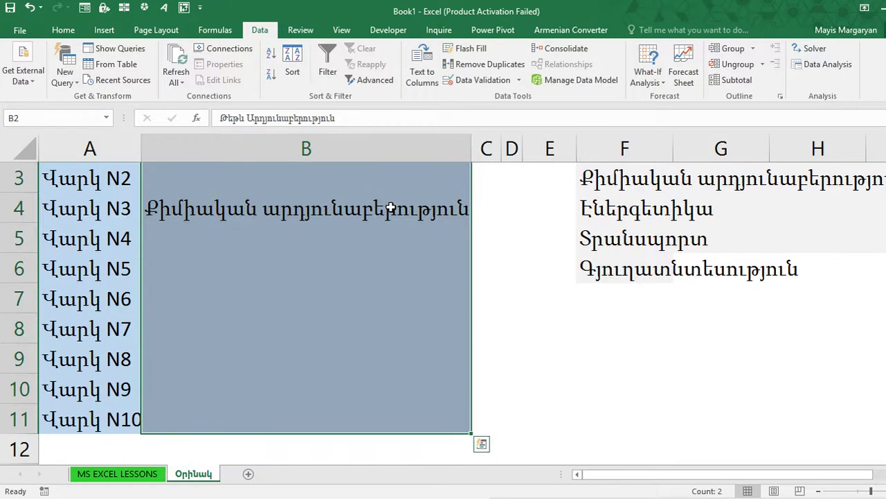
scroll(305, 298, "up", 1)
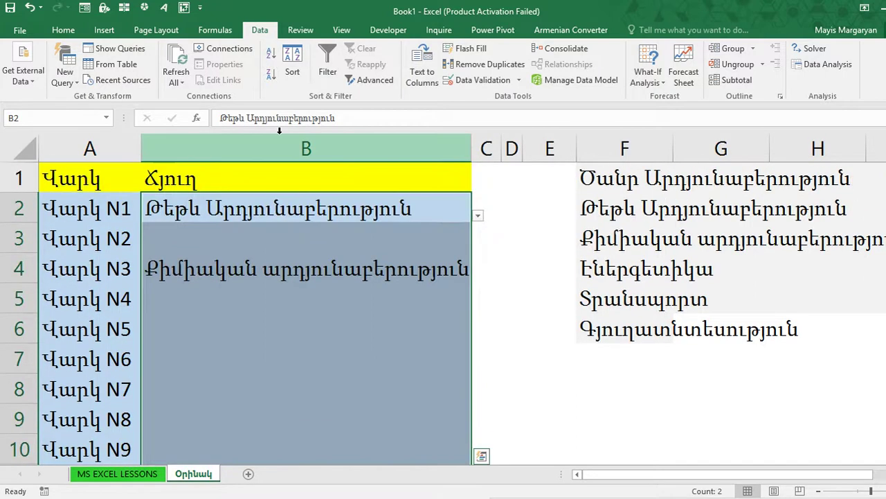
Widen column A slightly and set the column B validation's Error Alert style to Warning
left_click_drag(137, 148, 143, 148)
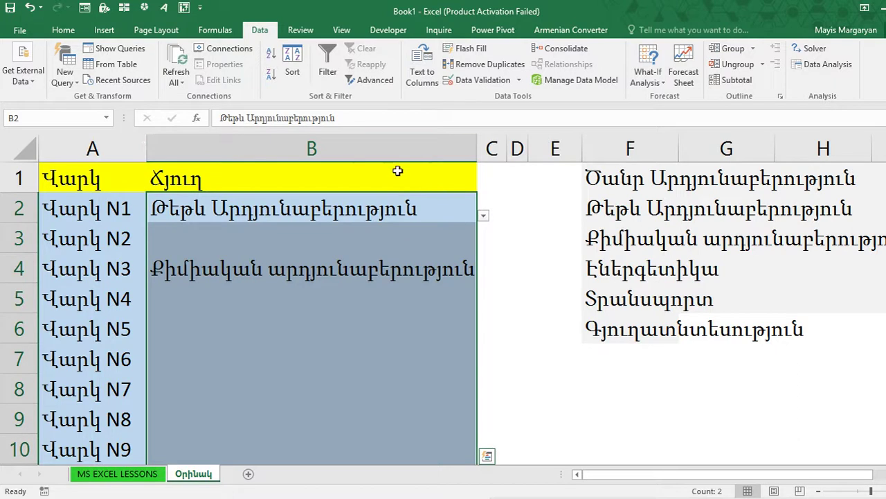
left_click(485, 87)
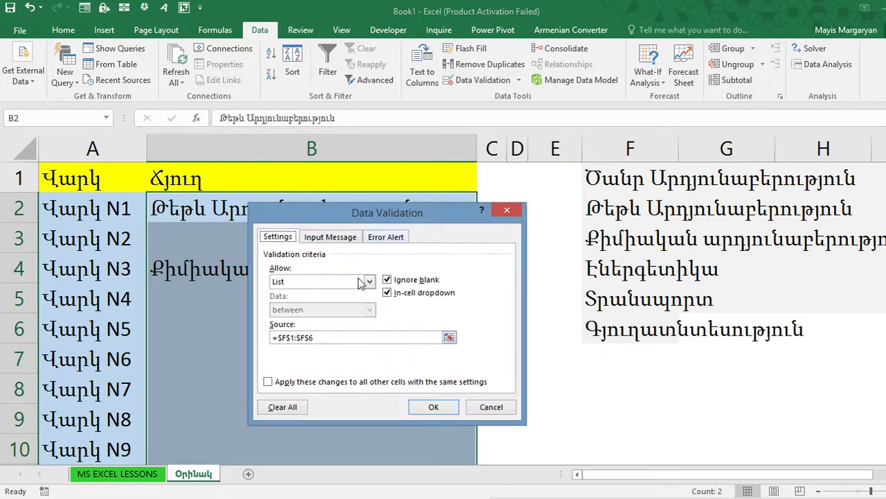
left_click(388, 237)
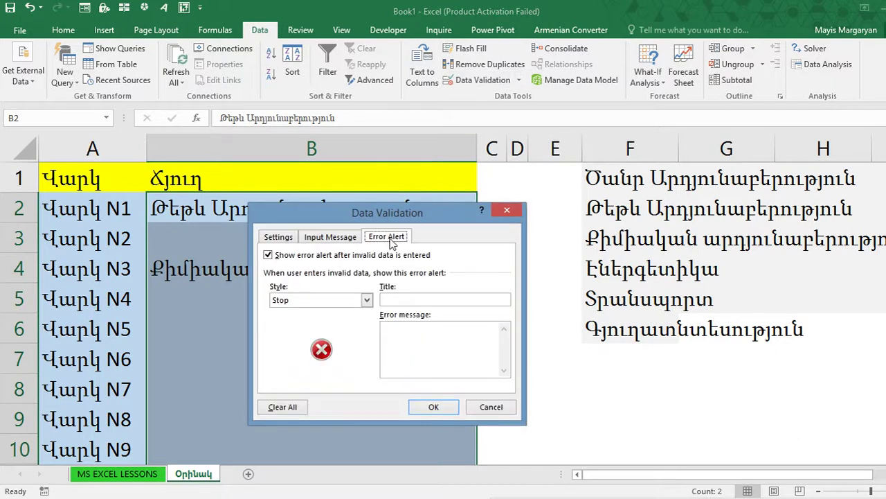
left_click(367, 302)
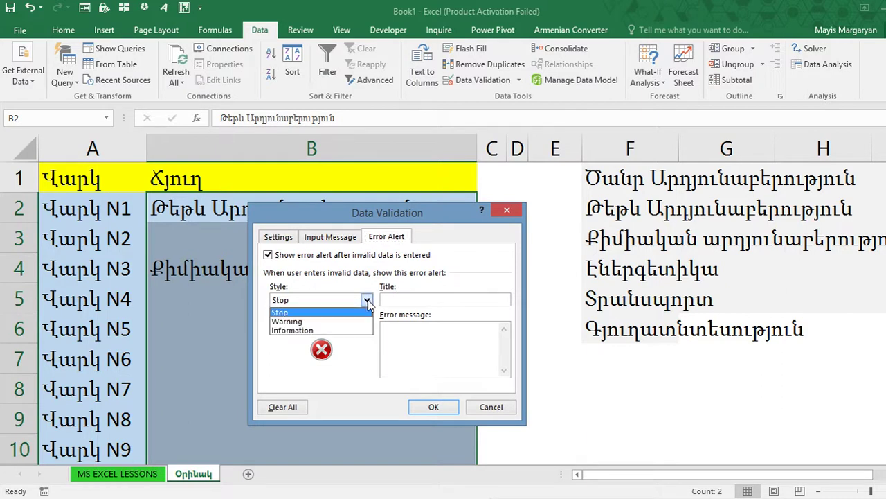
left_click(341, 322)
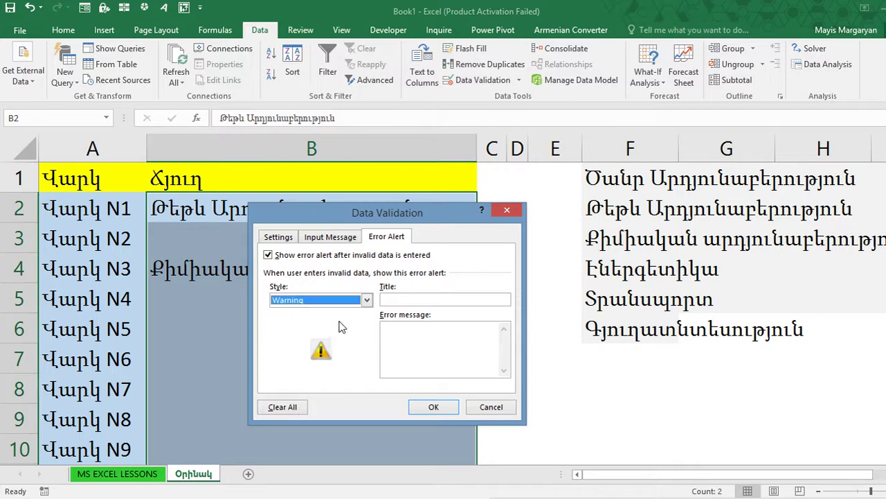
left_click(423, 408)
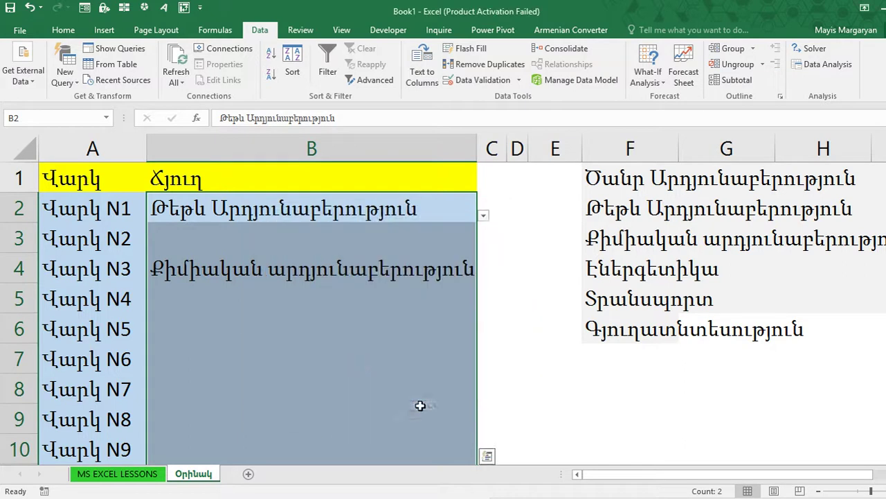
Enter SS in B6 to trigger the Warning alert, and move the message aside
left_click(333, 323)
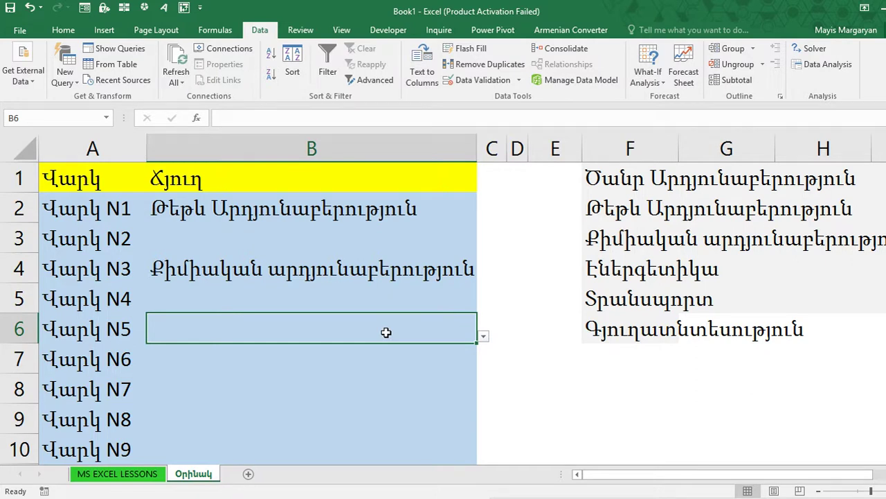
type("SS")
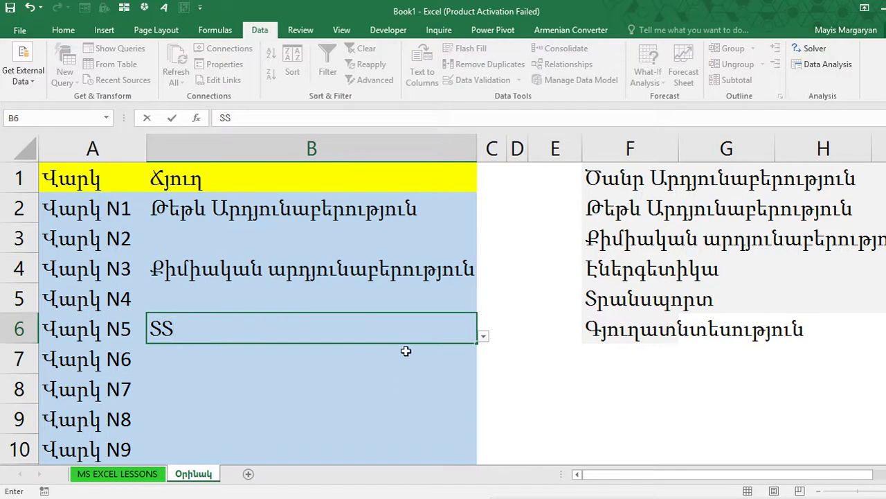
key("Return")
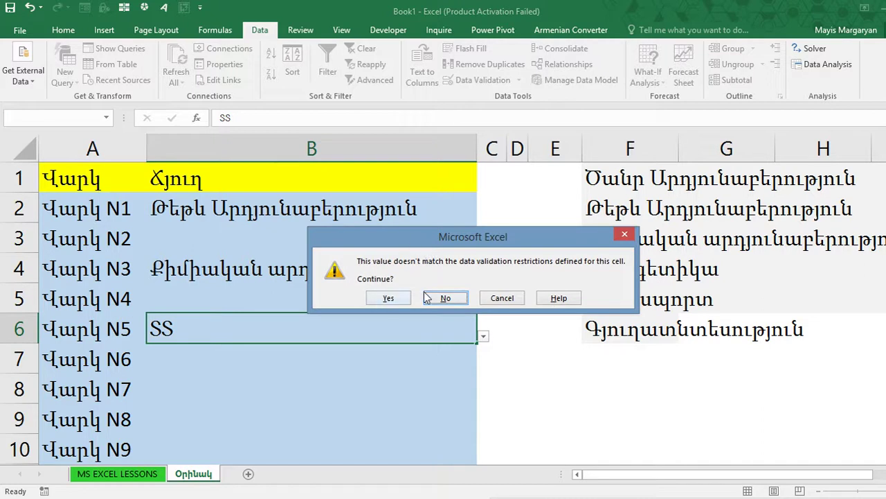
mouse_move(418, 239)
left_mouse_down()
mouse_move(392, 230)
mouse_move(369, 187)
left_mouse_up()
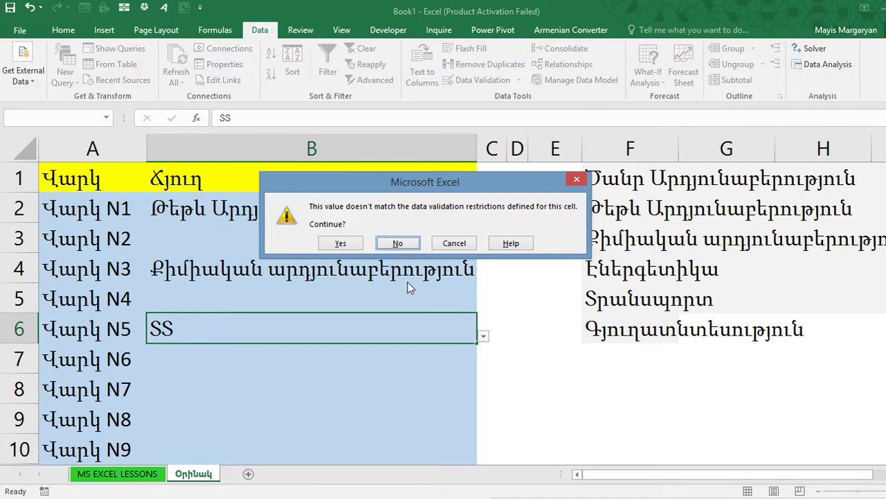
Accept SS in B6 past the warning, then enter and accept the off-list value ՍՍ in B7
left_click(341, 247)
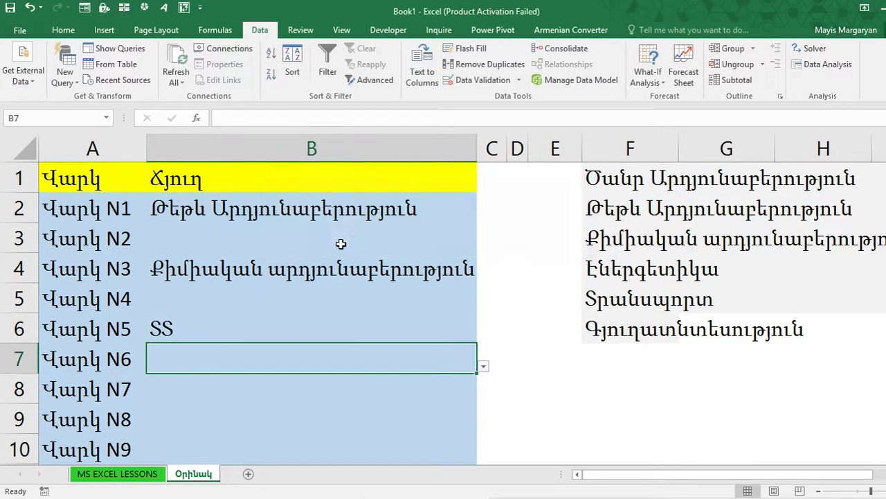
left_click(331, 336)
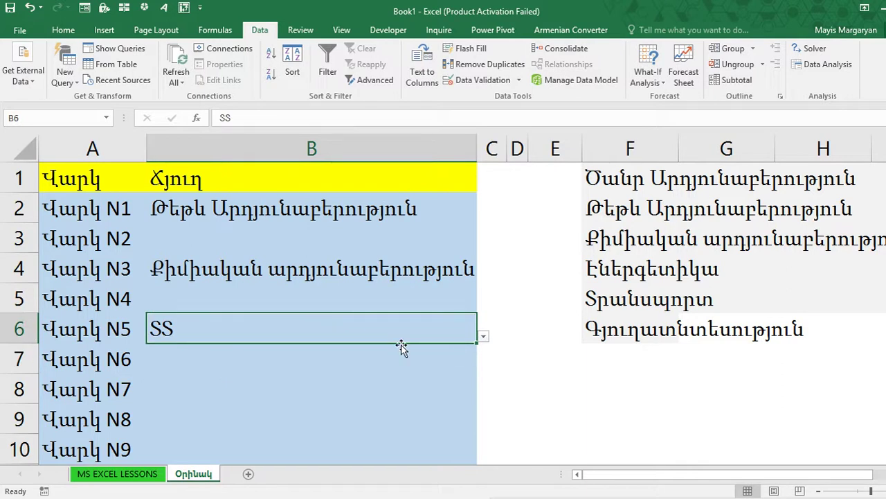
left_click(360, 370)
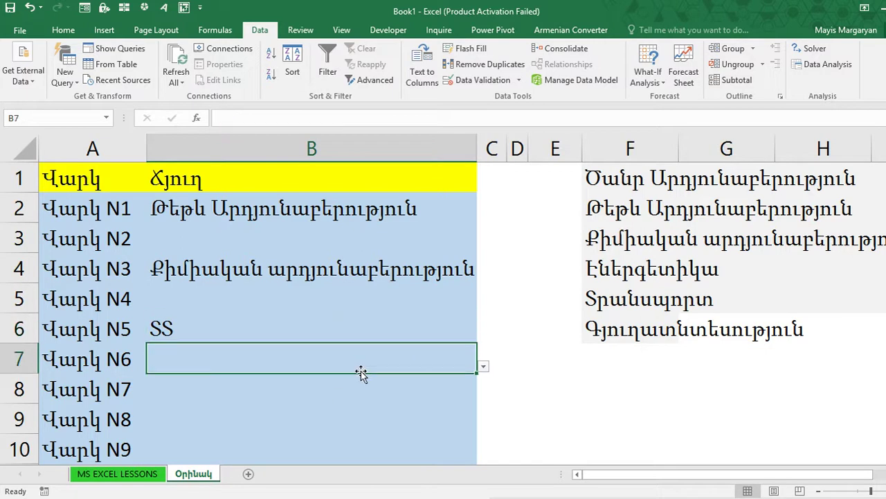
type("ՍՍ")
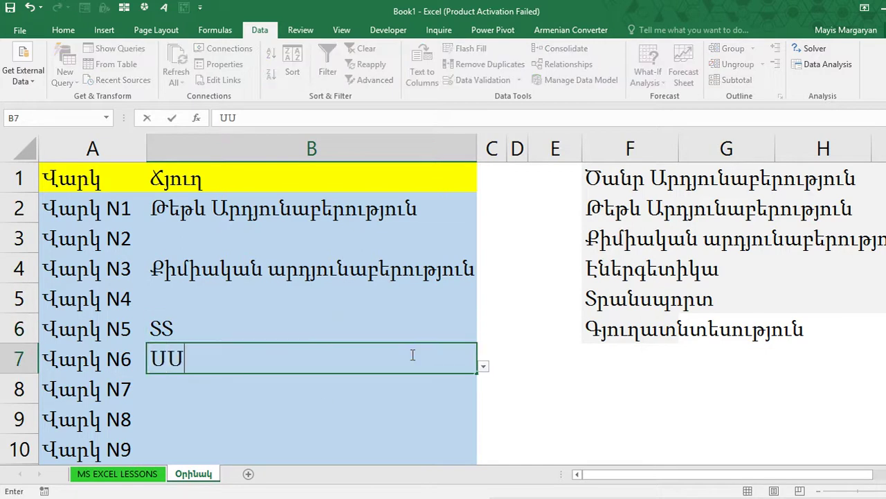
key("Return")
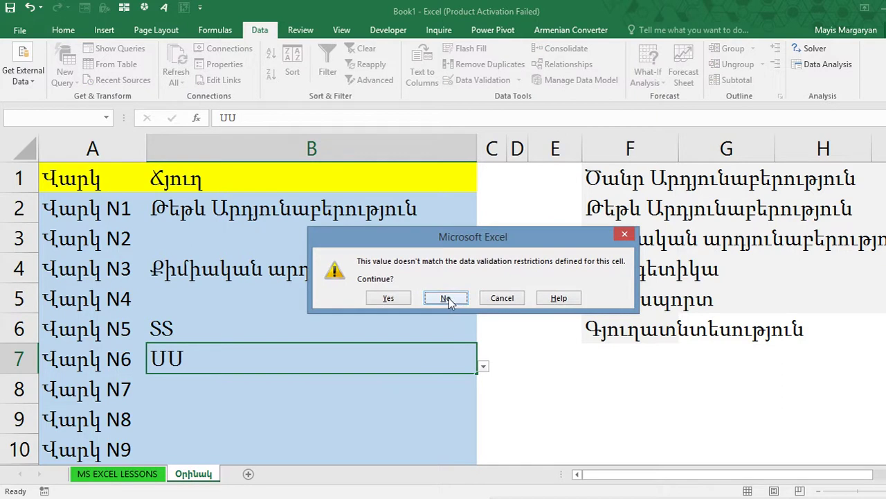
left_click(447, 298)
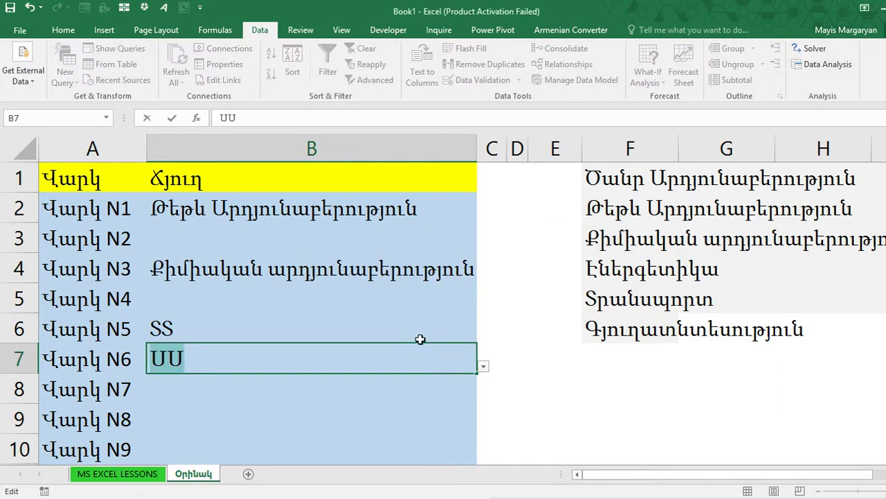
left_click(484, 367)
left_click(389, 298)
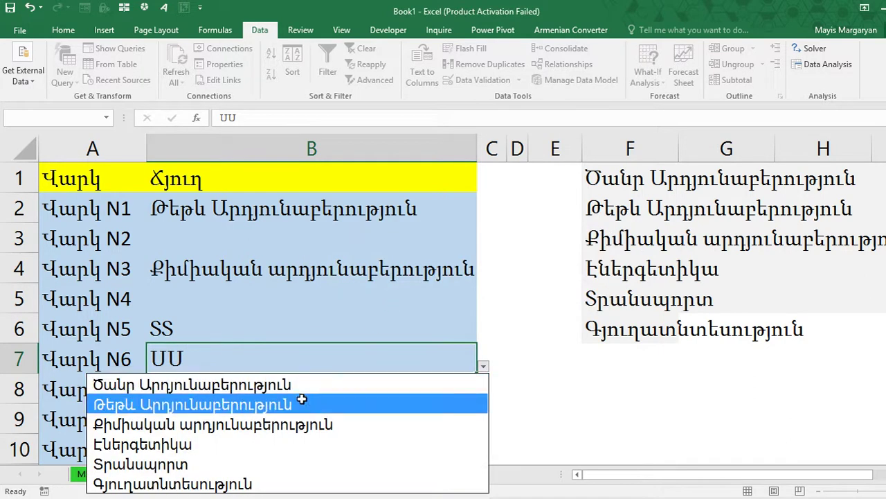
Replace B7 with Թեթև Արդյունաբերություն from the list, then open and close B6's dropdown
left_click(302, 403)
left_click(305, 397)
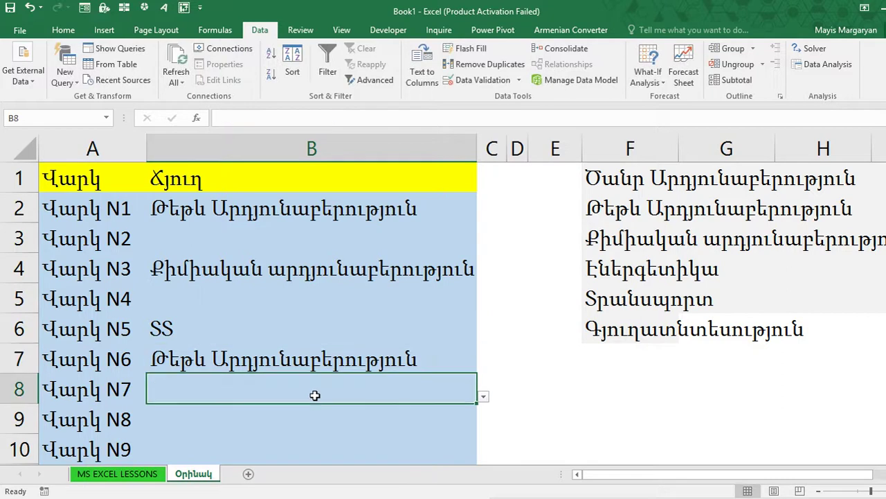
left_click(303, 308)
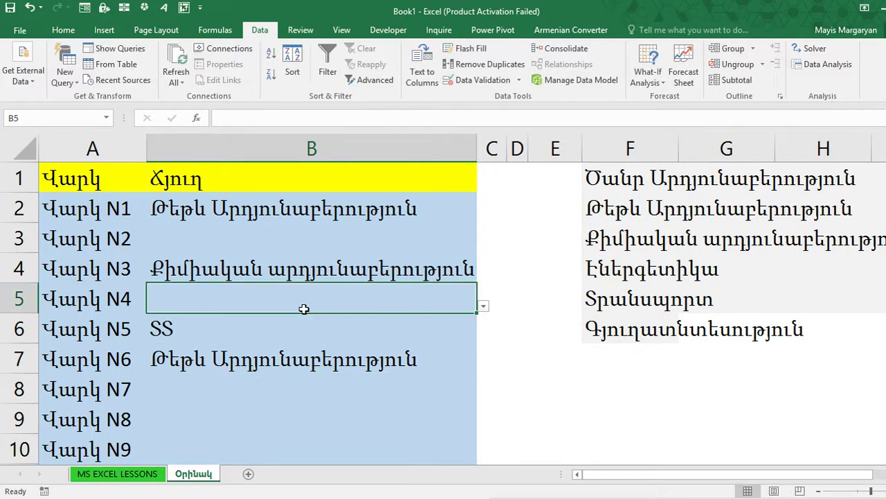
left_click(317, 321)
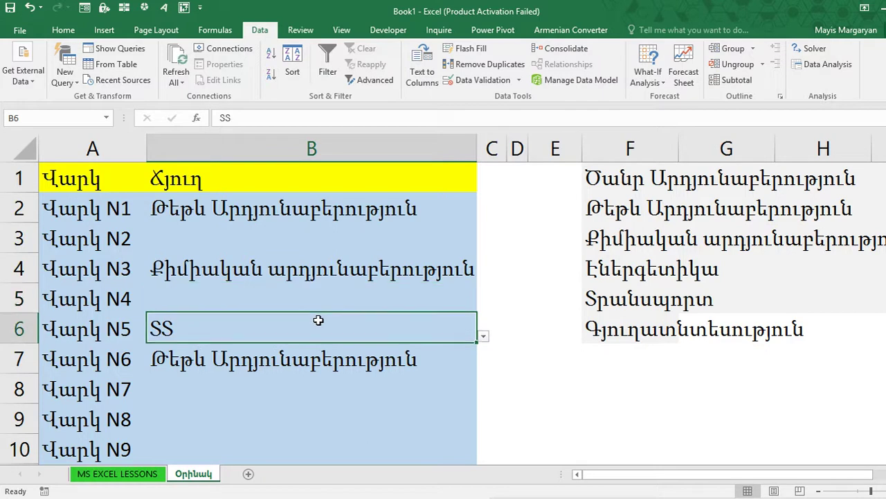
left_click(484, 338)
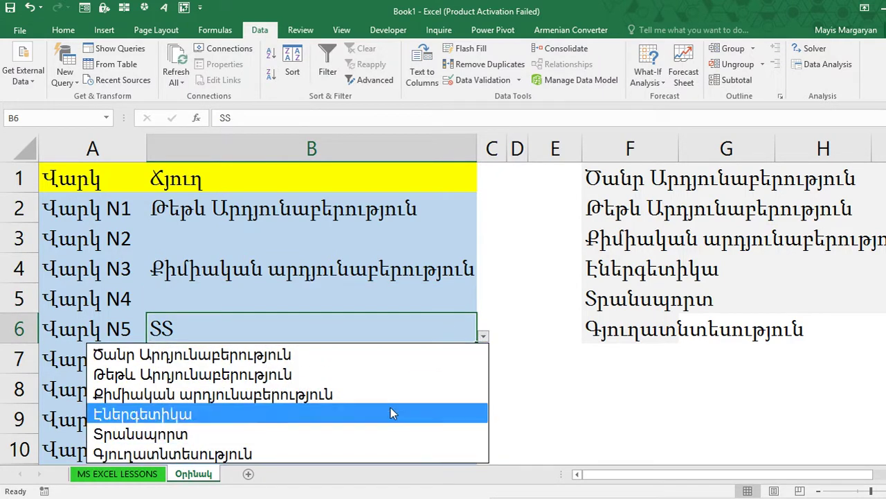
left_click(484, 336)
left_click(484, 337)
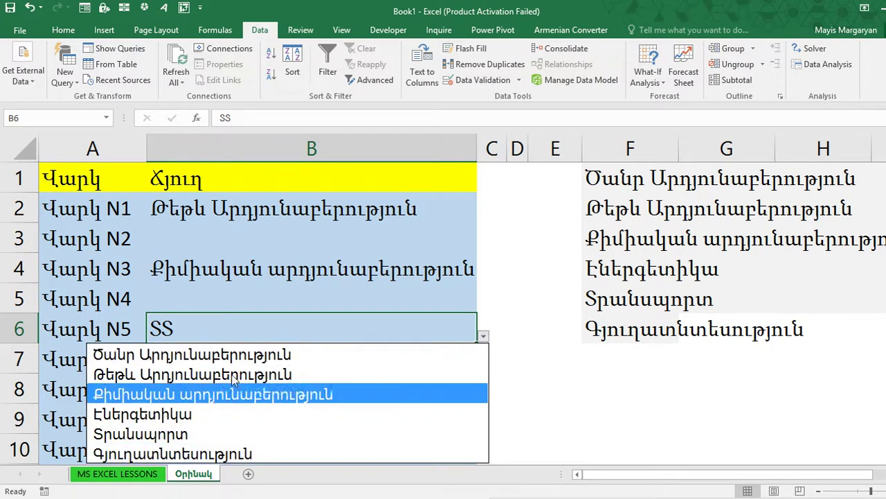
left_click(360, 329)
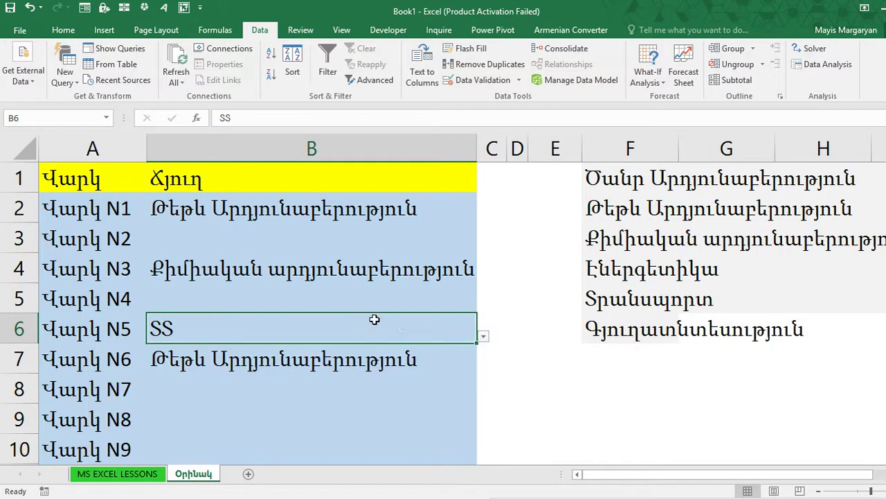
left_click(328, 389)
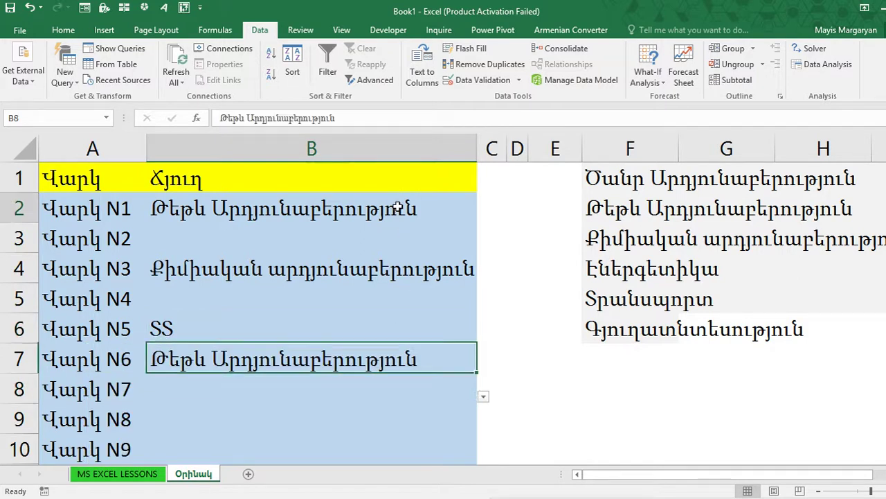
Set the Error Alert style for B2:B11 validation to Information
left_click_drag(392, 206, 383, 428)
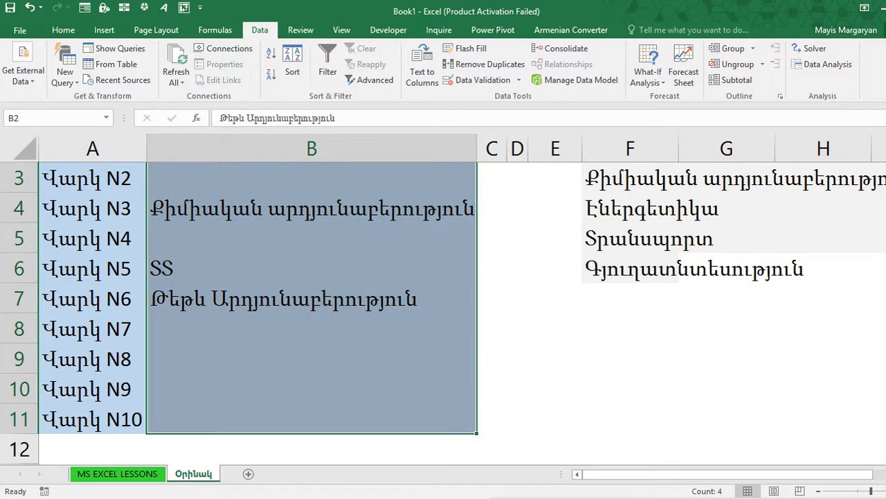
scroll(489, 346, "up", 1)
left_click(478, 80)
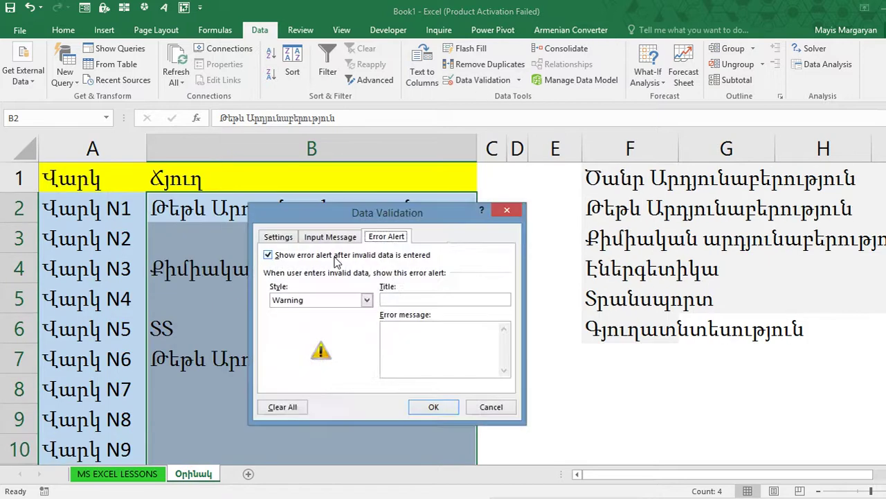
left_click(297, 299)
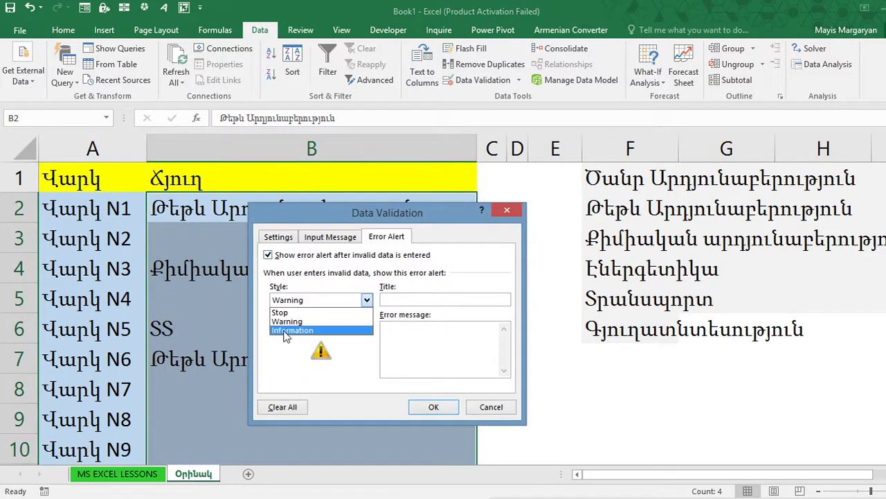
left_click(287, 330)
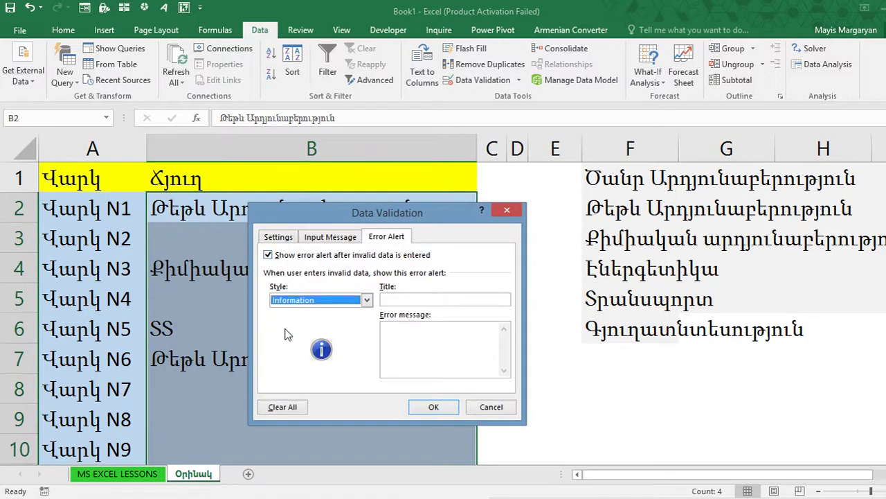
left_click(428, 408)
Type SS into B5 and accept it past the Information notice
left_click(291, 302)
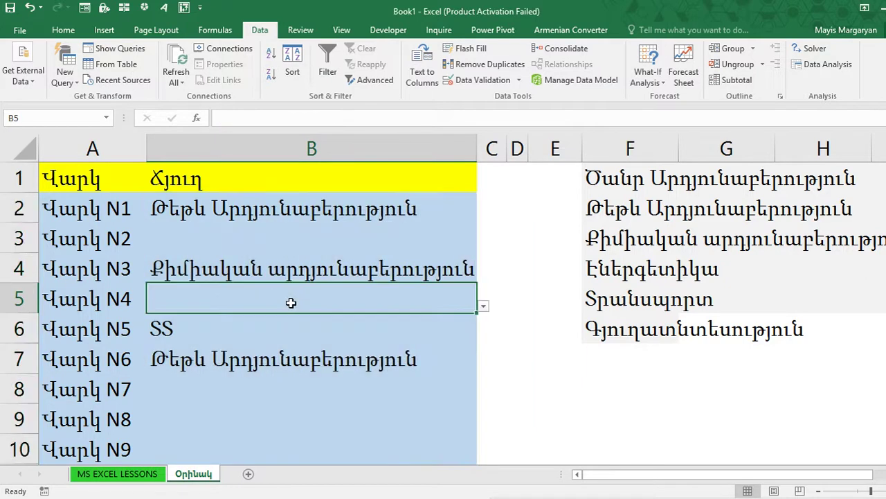
type("SS")
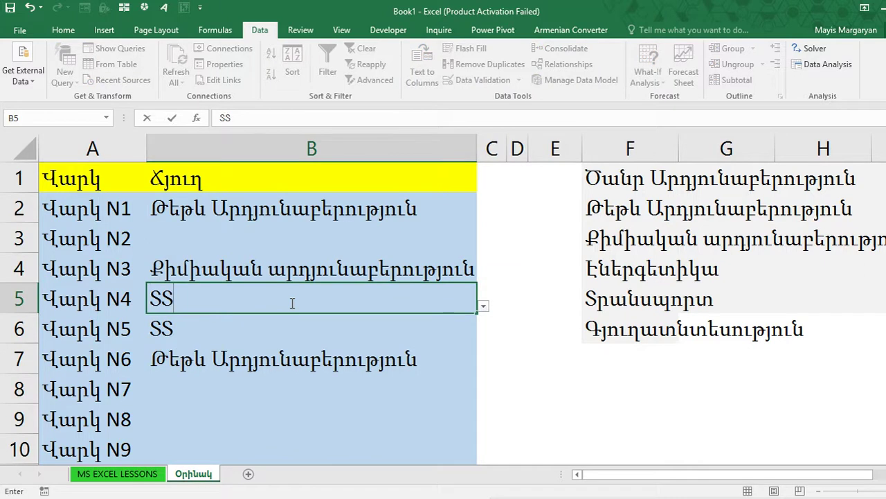
key("Return")
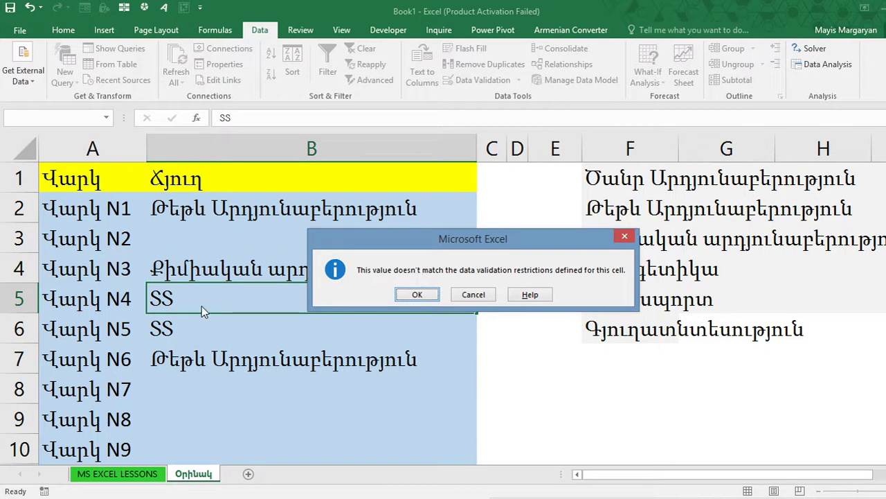
left_click(414, 295)
left_click(382, 295)
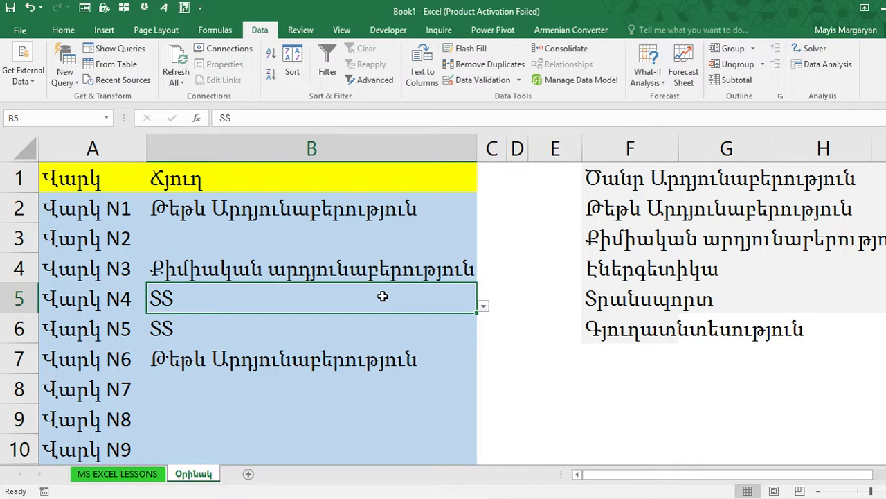
Open and close B3's dropdown without choosing, then reselect B2:B11
left_click(428, 241)
left_click(483, 247)
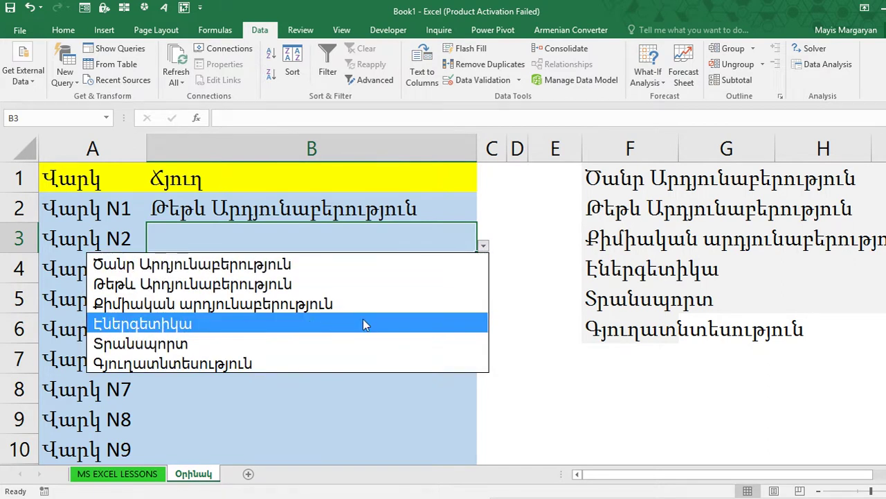
left_click(379, 235)
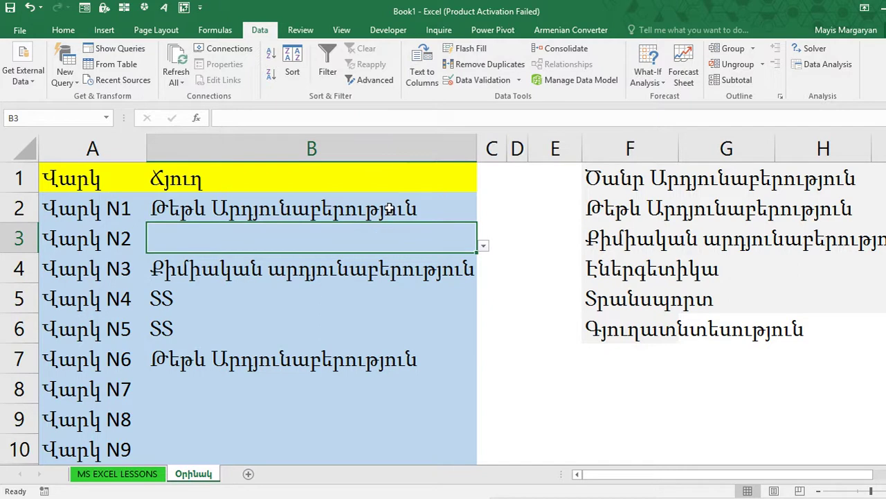
left_click_drag(381, 208, 351, 407)
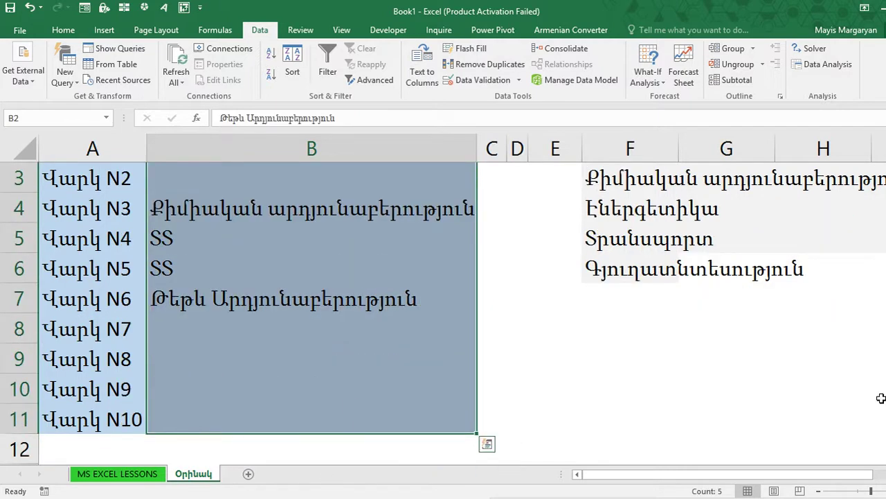
Uncheck 'Show error alert after invalid data is entered' for the B2:B11 list validation
scroll(351, 407, "up", 1)
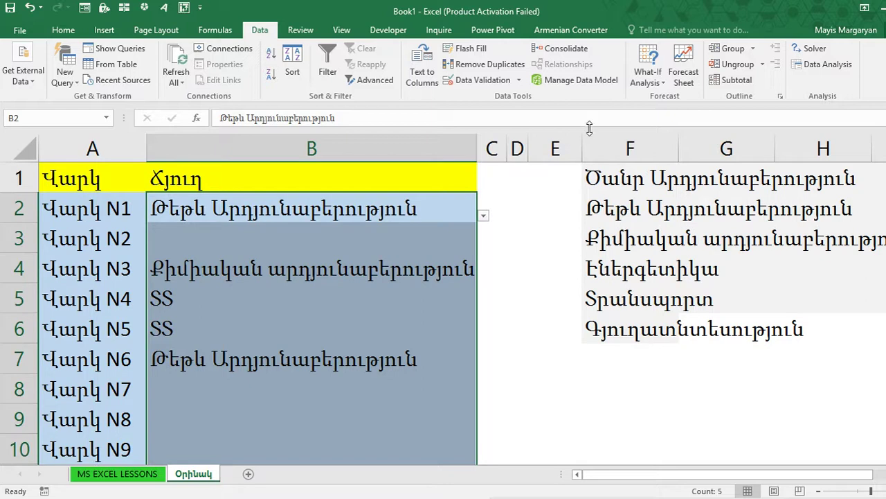
left_click(484, 79)
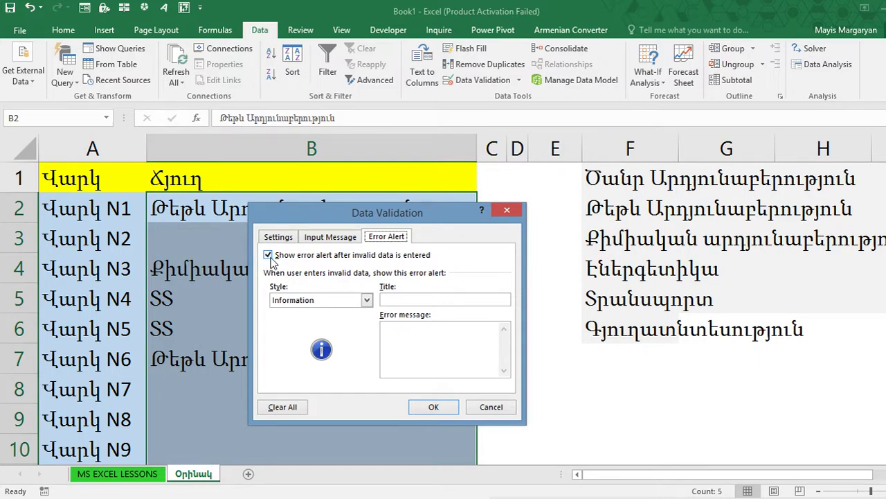
left_click(268, 256)
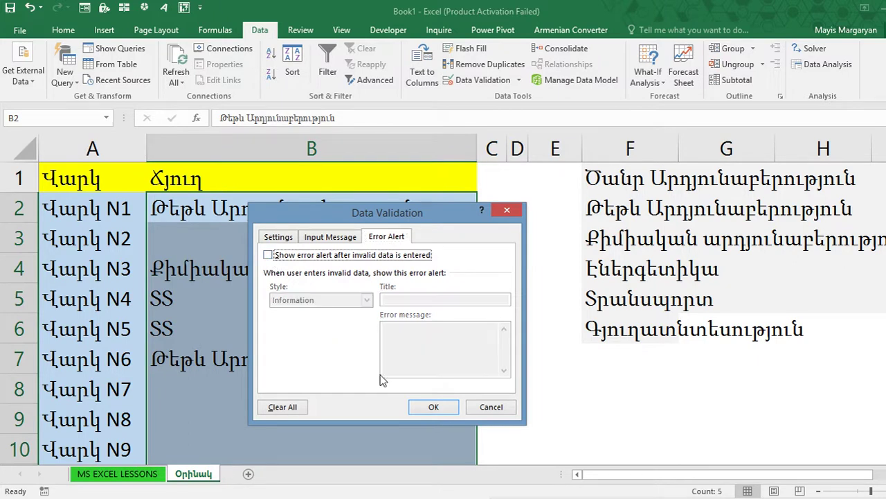
left_click(420, 412)
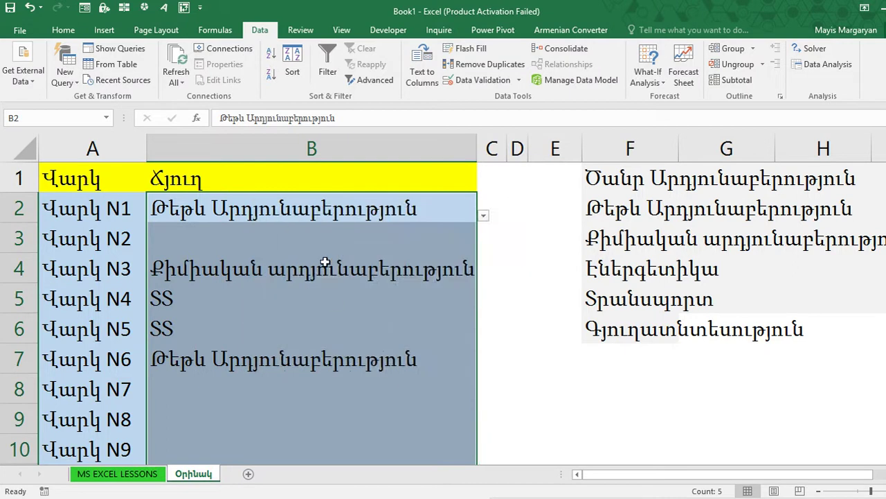
key("Return")
Pick Էներգետիկա from B3's drop-down, then enter off-list SS in B8 without any alert
left_click(483, 245)
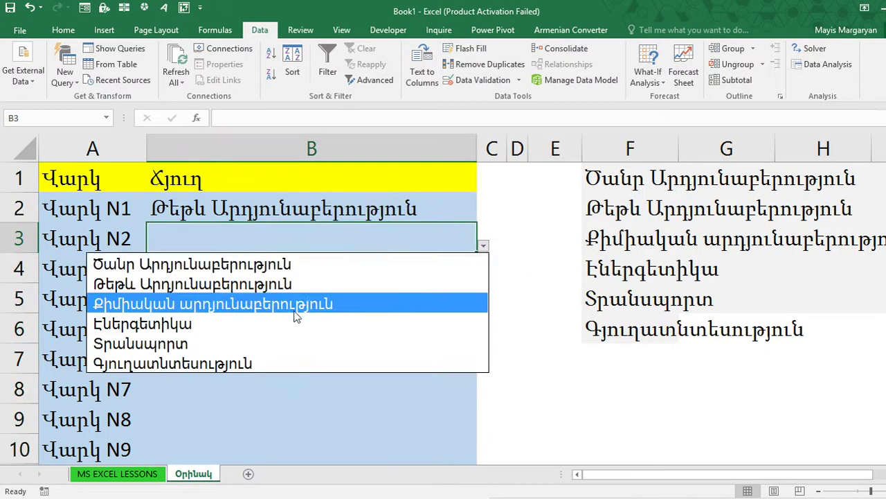
left_click(286, 327)
left_click(231, 392)
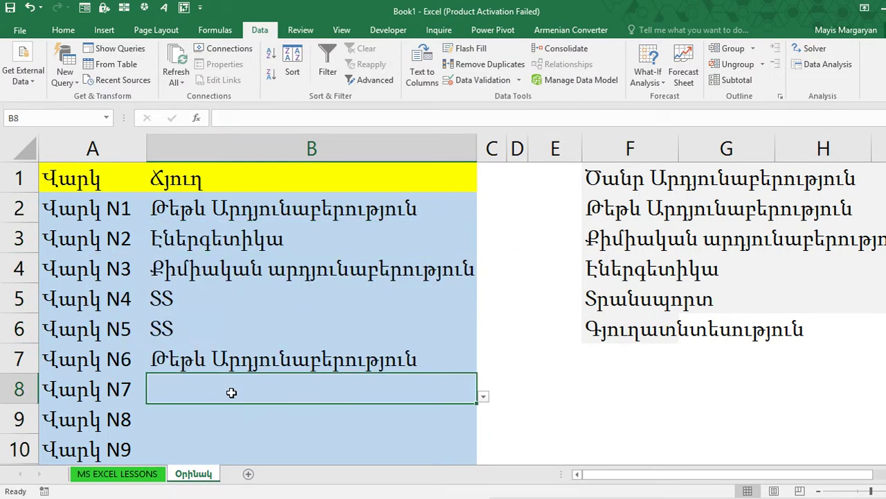
type("SS")
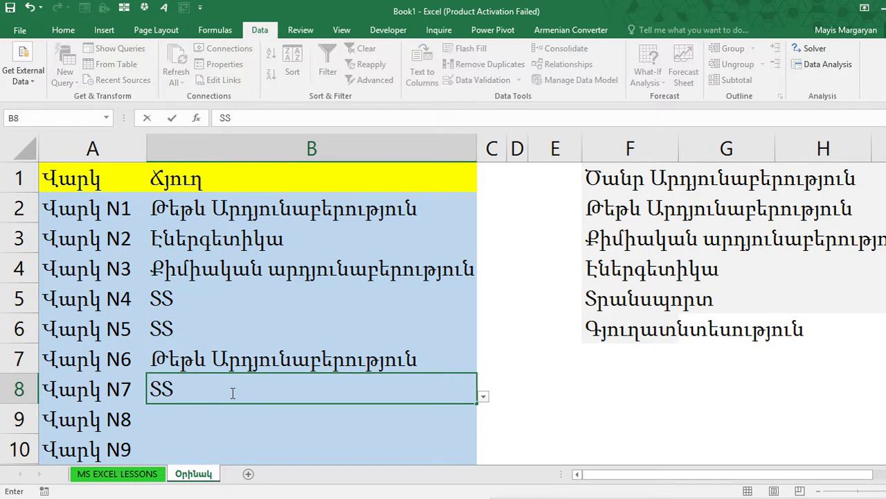
key("Return")
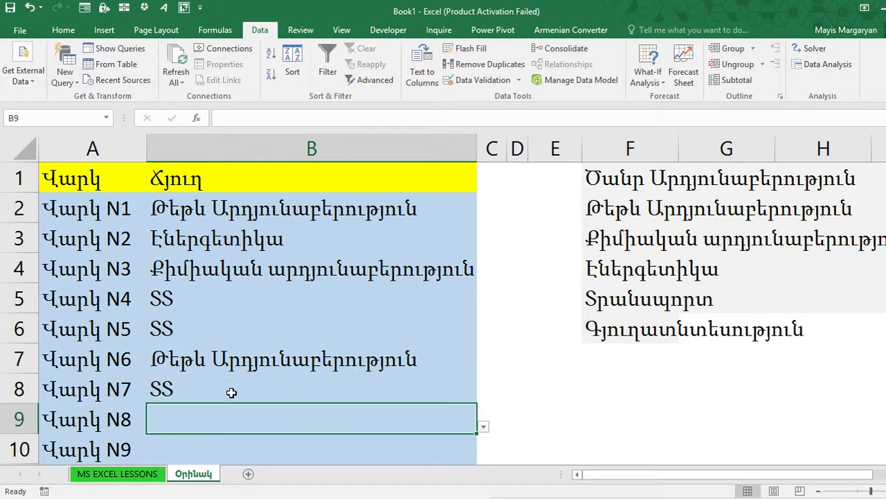
Open and close B8's drop-down list, leaving SS unchanged
left_click(231, 393)
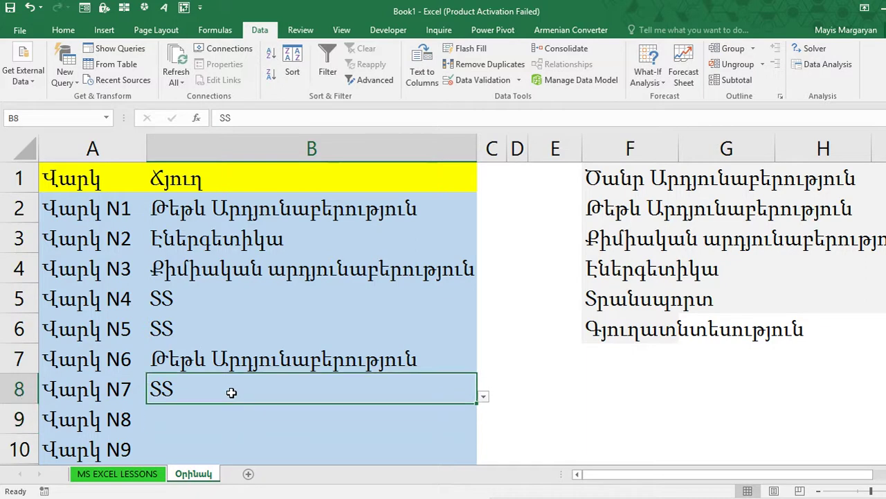
left_click(482, 397)
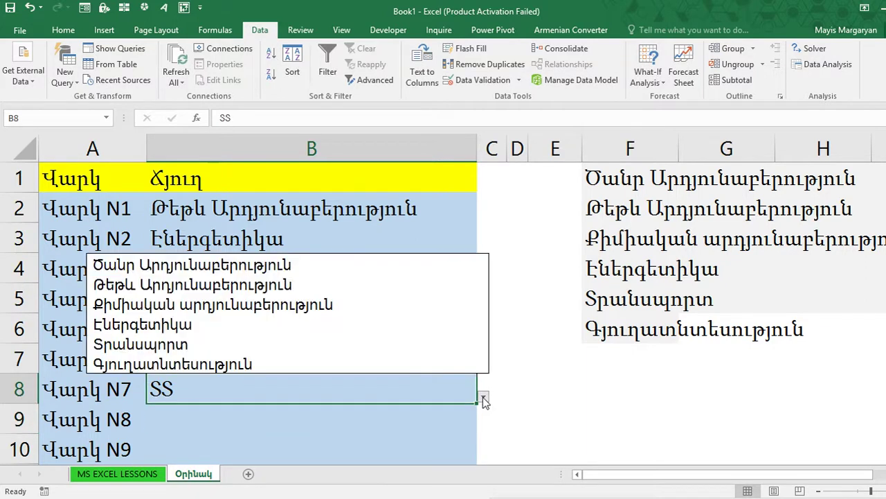
left_click(483, 396)
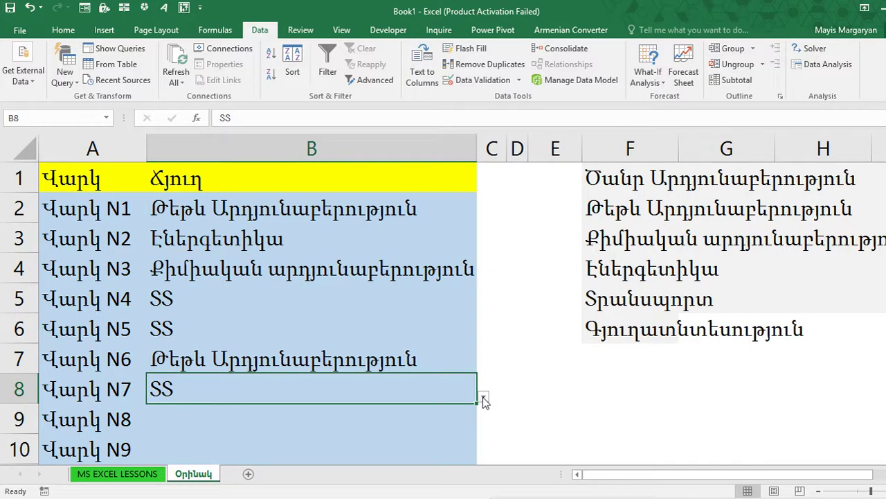